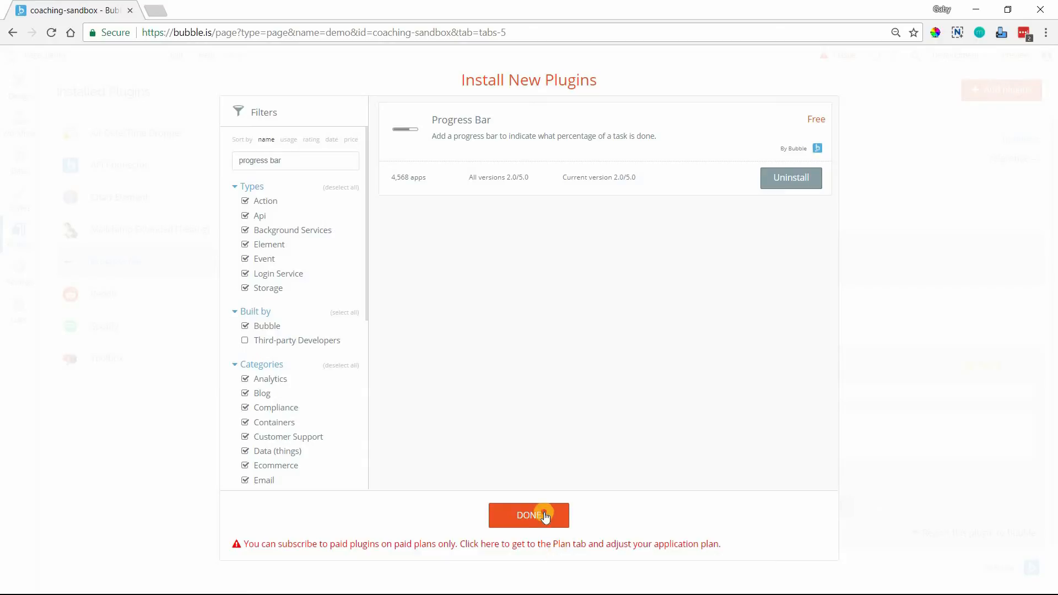
# Go to the demo page's design and make the progress bar's percentage text fully transparent
pyautogui.click(19, 91)
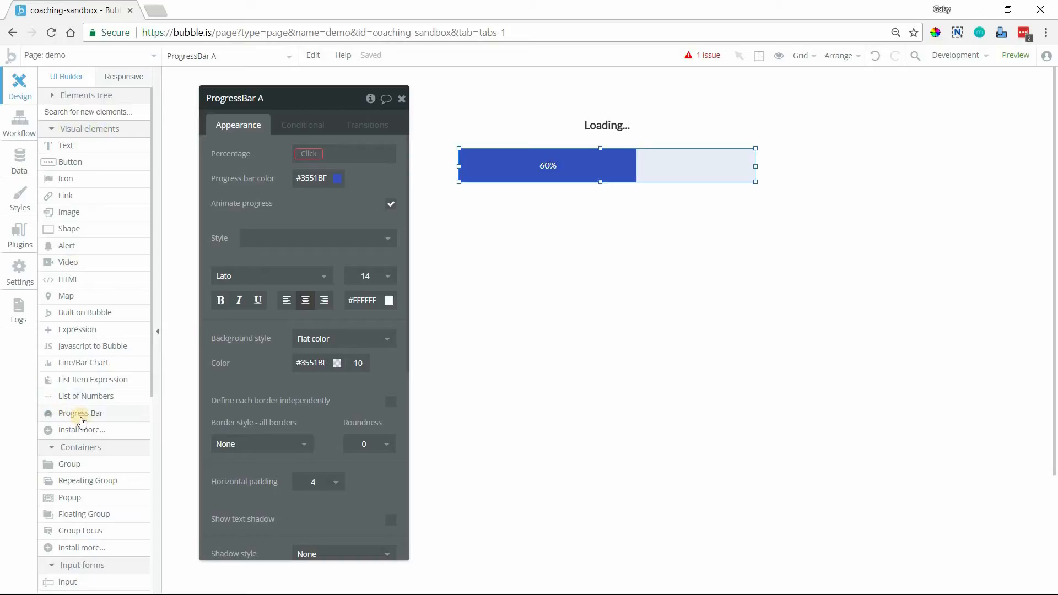
pyautogui.moveTo(81, 421); pyautogui.dragTo(490, 170)
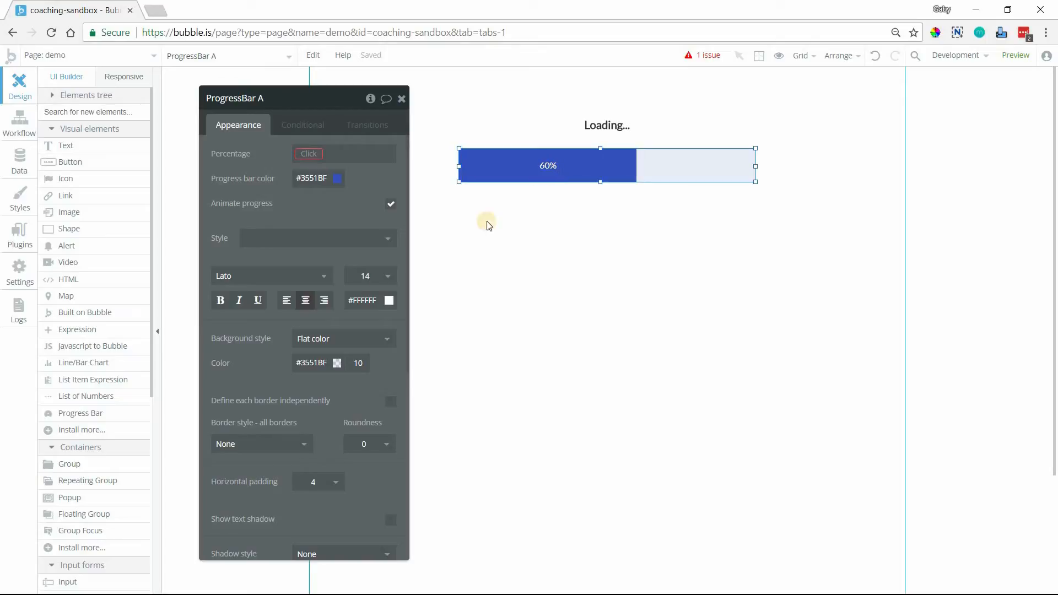
pyautogui.click(376, 301)
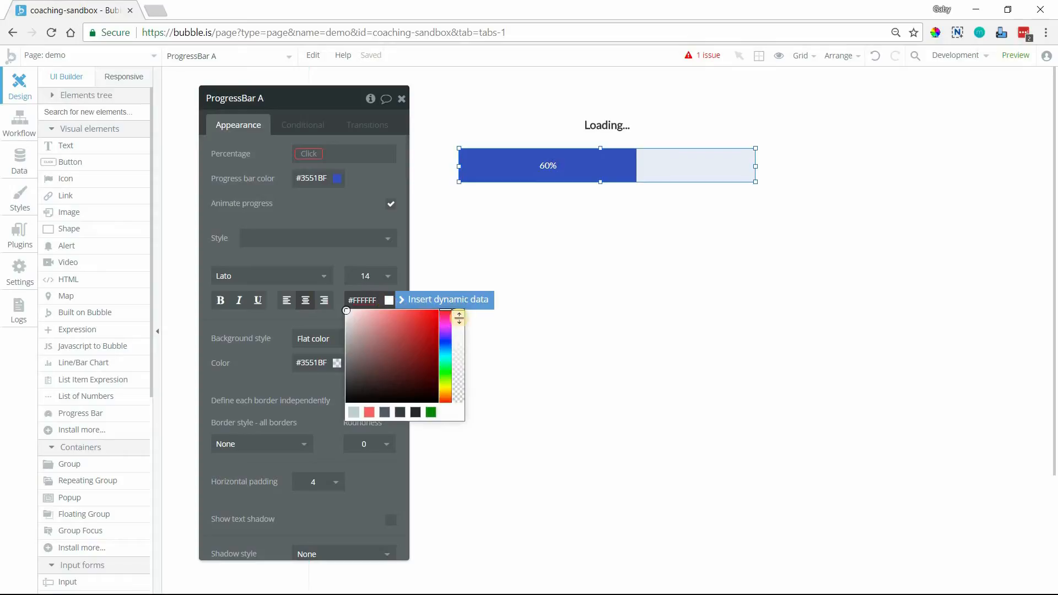
pyautogui.moveTo(461, 320); pyautogui.dragTo(471, 405)
pyautogui.click(306, 401)
pyautogui.click(536, 156)
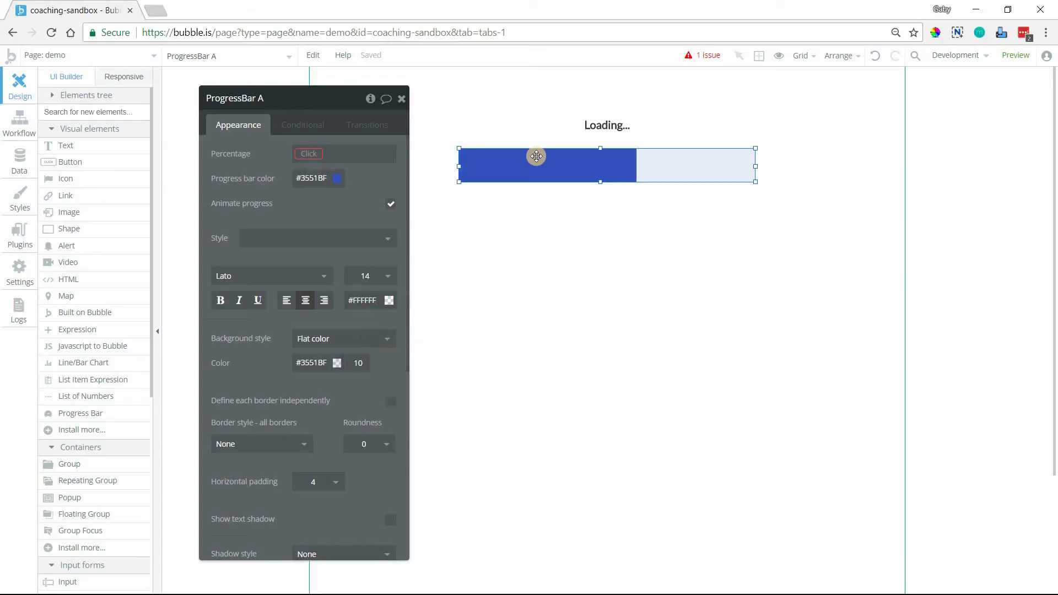
# Set the progress bar's border roundness to 100
pyautogui.click(369, 443)
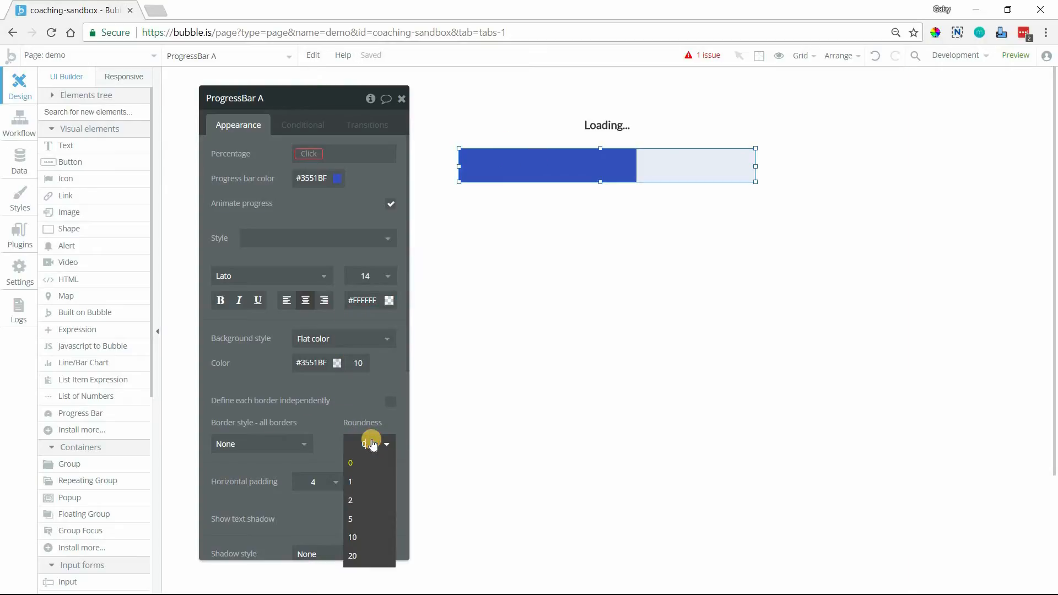
pyautogui.write('100')
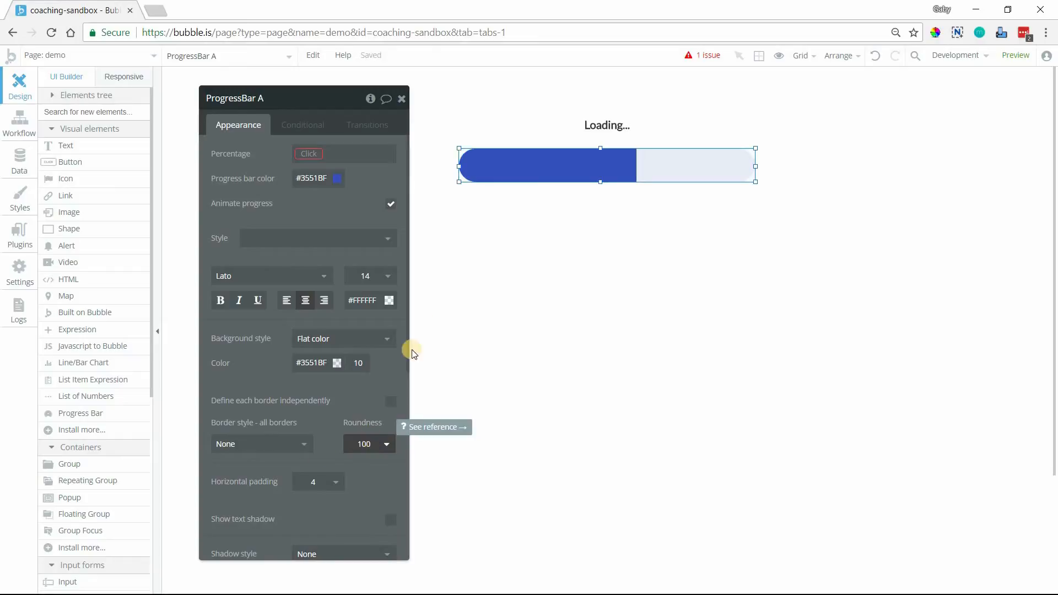
pyautogui.click(471, 313)
pyautogui.click(536, 175)
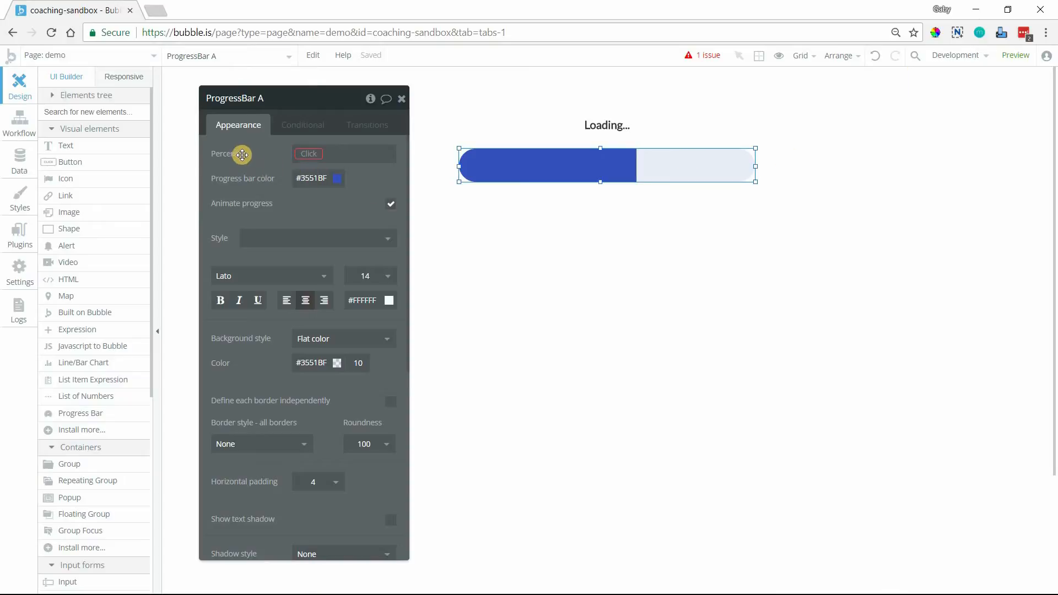
# Set the progress bar's percentage to a fixed value of 10
pyautogui.click(311, 159)
pyautogui.write('1')
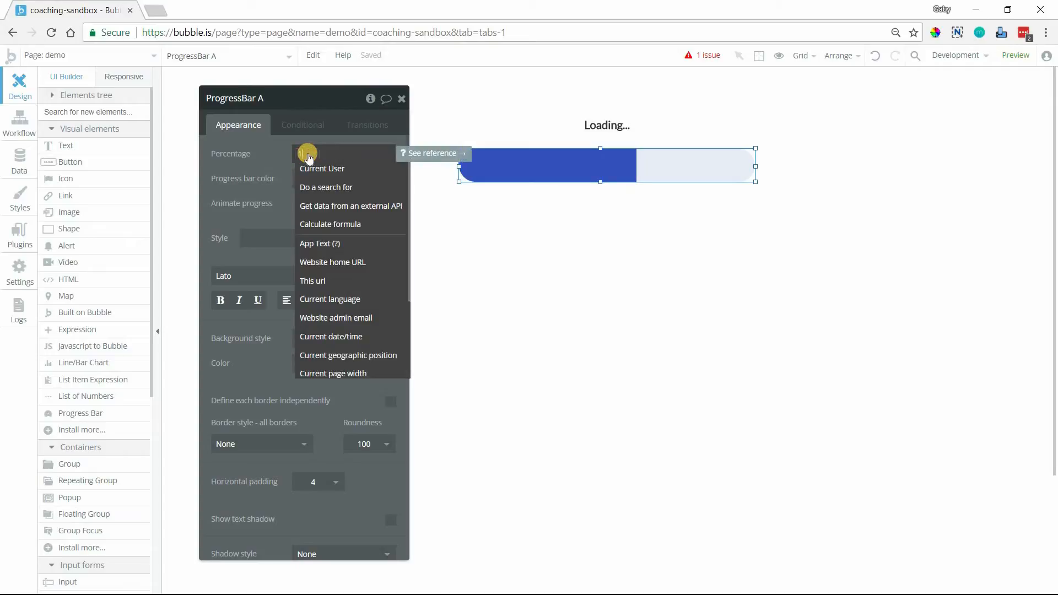
pyautogui.write('0')
pyautogui.click(480, 160)
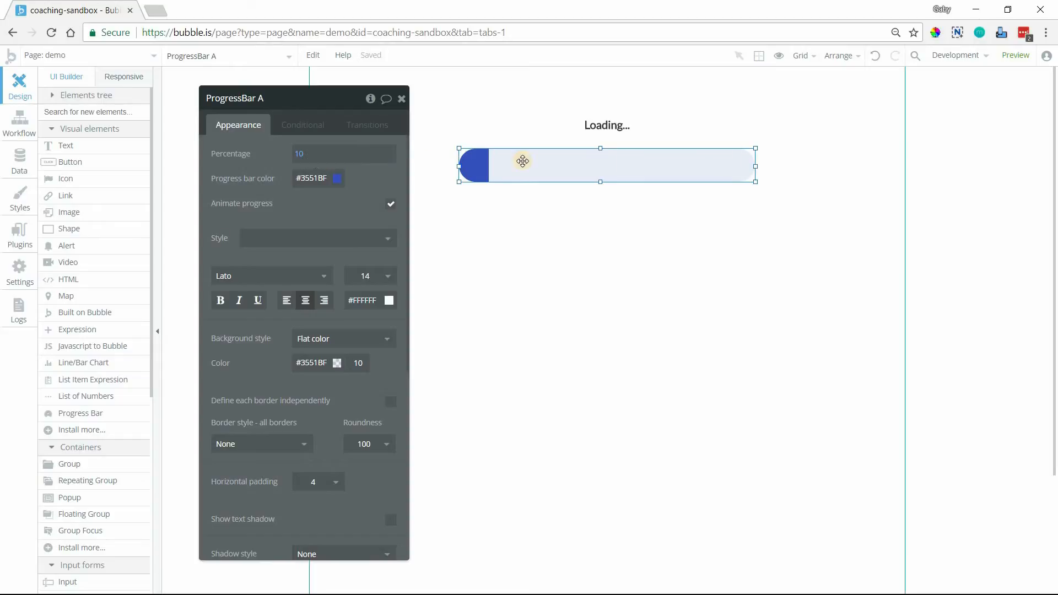
# Change the progress bar's fixed percentage to 100
pyautogui.click(296, 154)
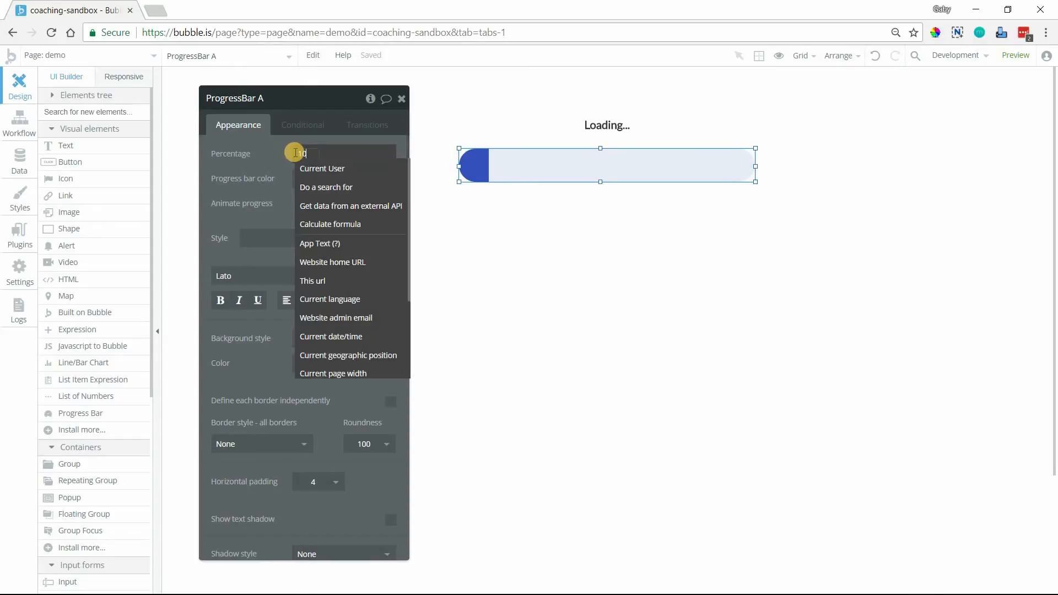
pyautogui.press('BackSpace')
pyautogui.press('BackSpace')
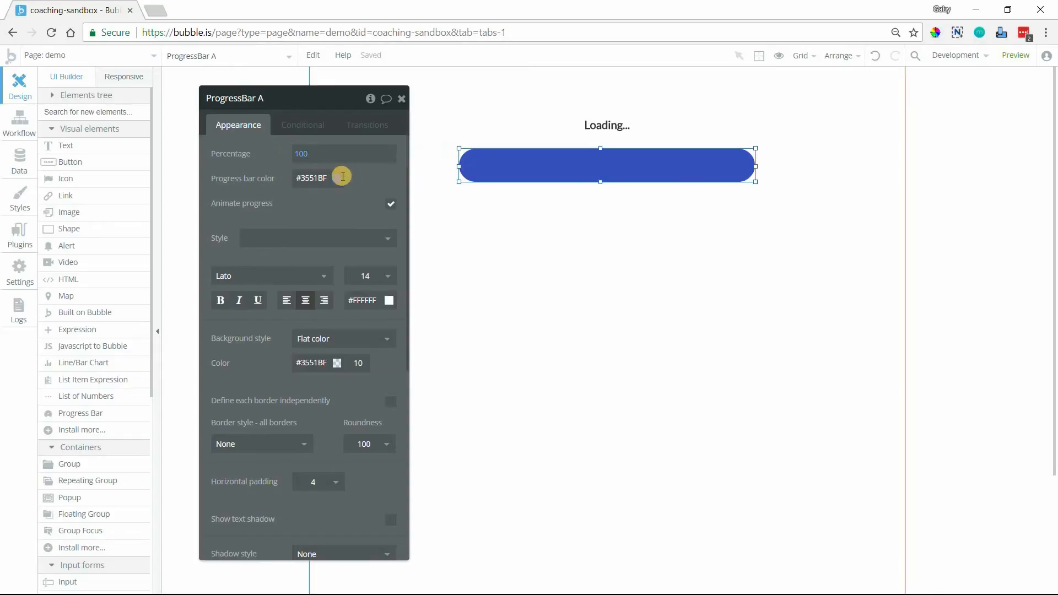
# Change the progress bar's fixed percentage to 50
pyautogui.click(303, 156)
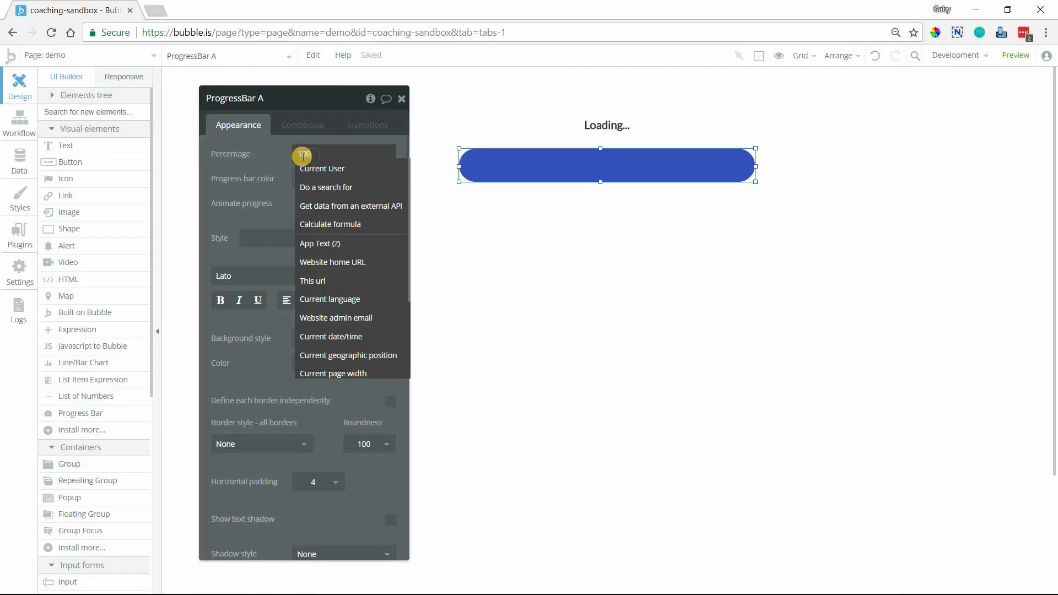
pyautogui.press('BackSpace')
pyautogui.press('BackSpace')
pyautogui.press('BackSpace')
pyautogui.write('50')
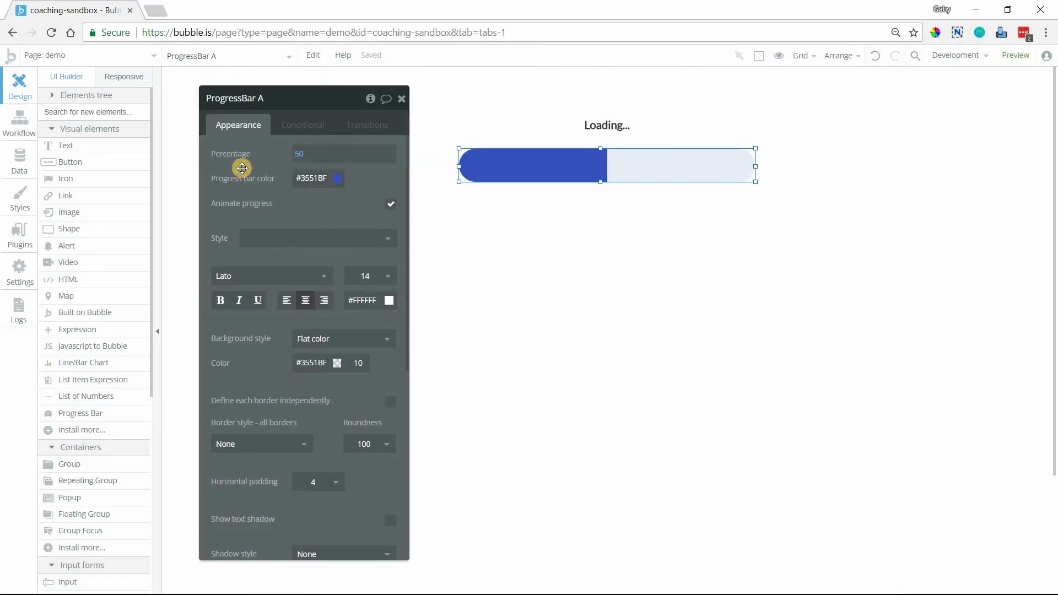
pyautogui.click(302, 156)
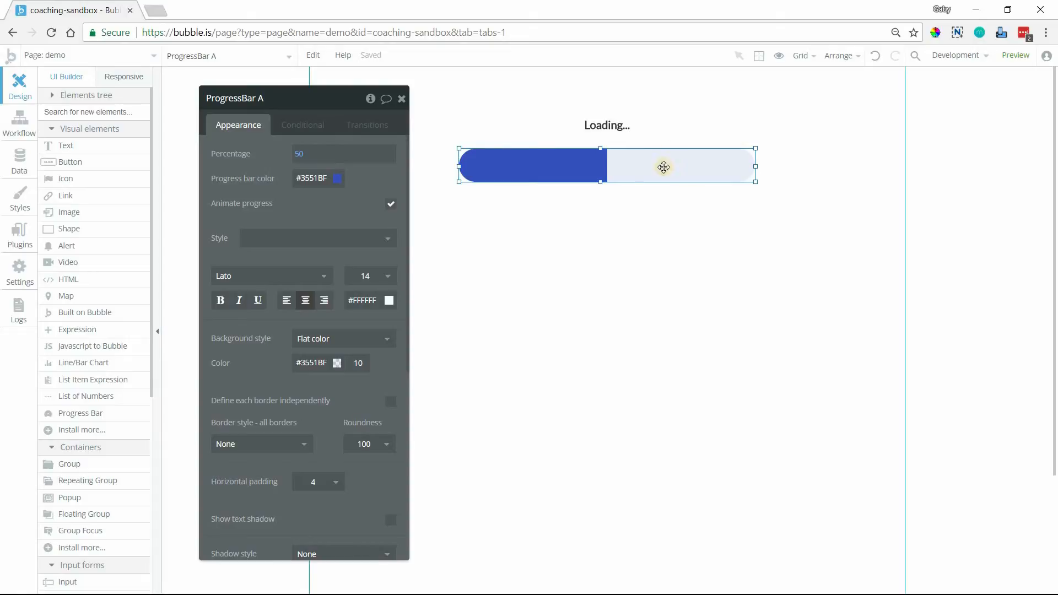
# Create a custom state named percentage of type number on the progress bar
pyautogui.click(369, 102)
pyautogui.click(458, 135)
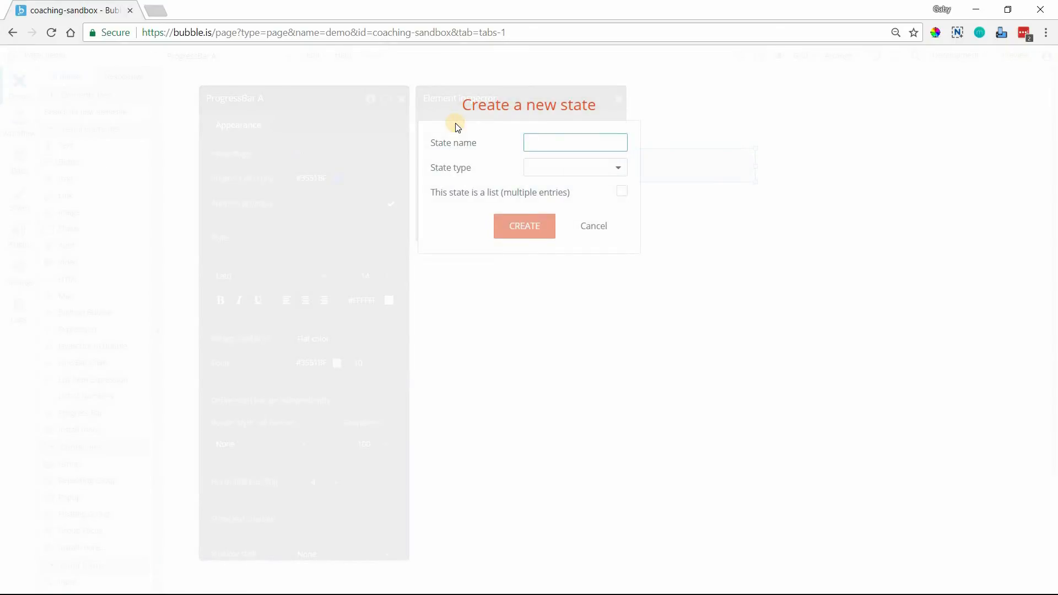
pyautogui.click(535, 168)
pyautogui.click(537, 209)
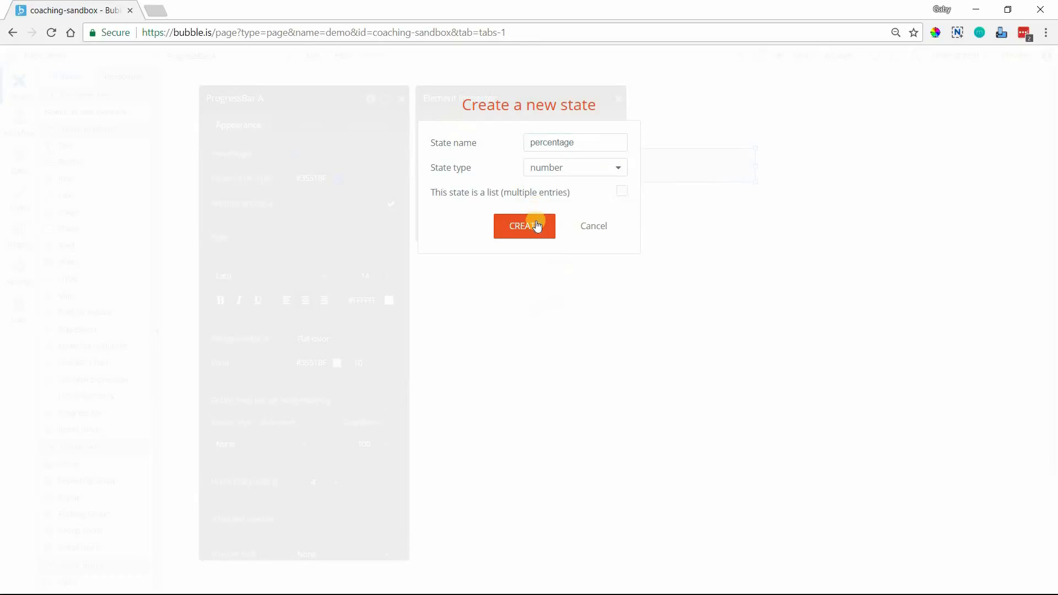
pyautogui.click(534, 223)
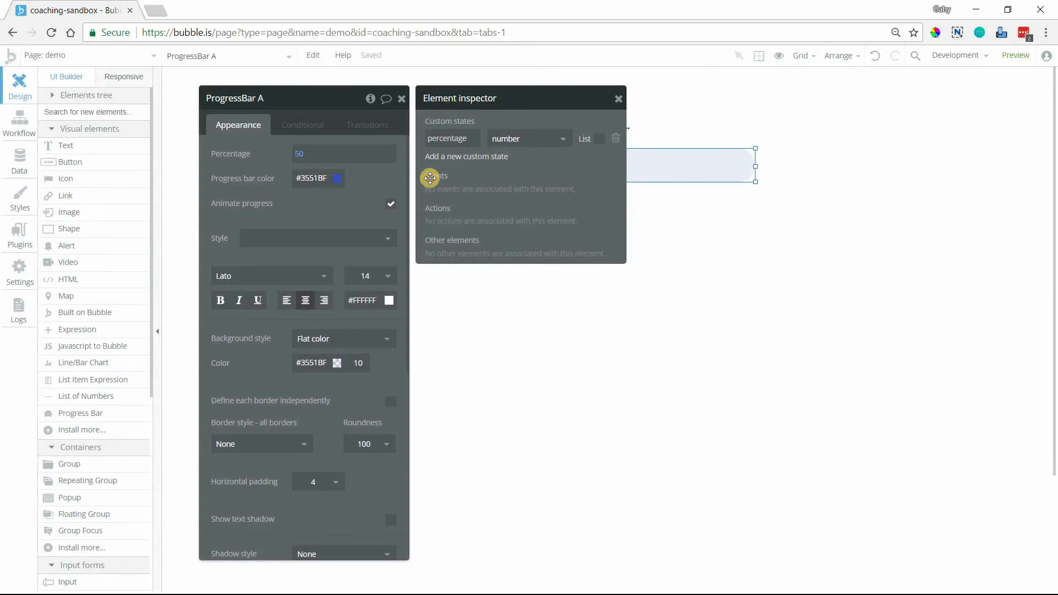
# Replace the progress bar's fixed percentage with the dynamic expression ProgressBar A's percentage
pyautogui.click(299, 157)
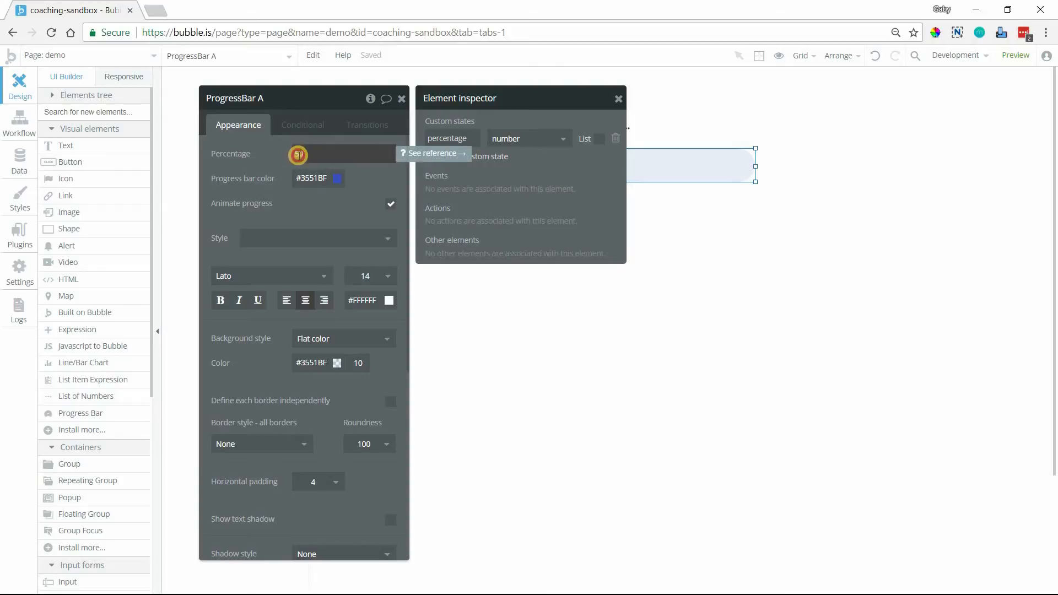
pyautogui.click(302, 153)
pyautogui.press('BackSpace')
pyautogui.press('BackSpace')
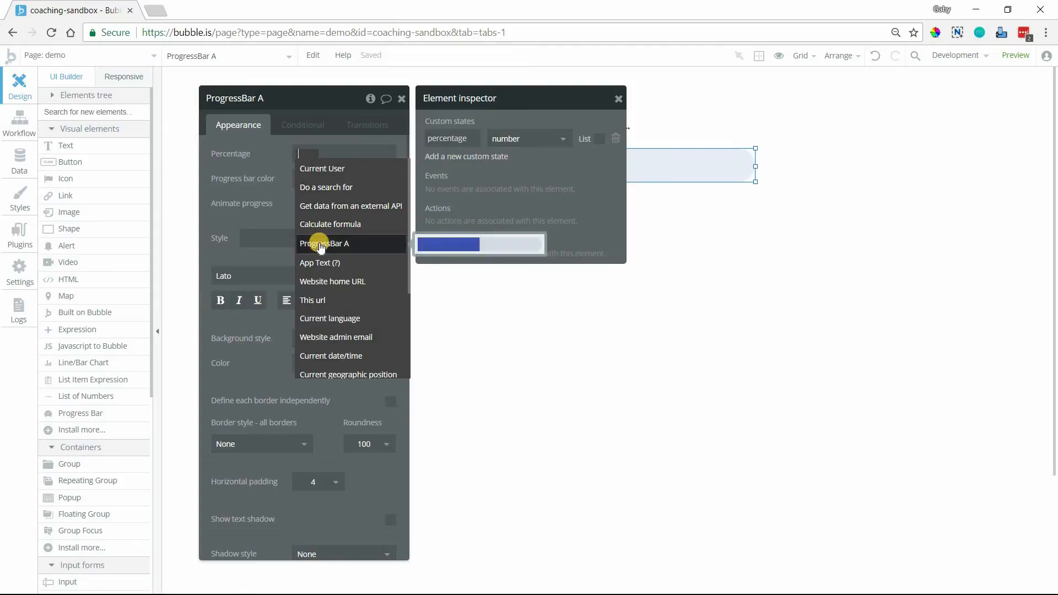
pyautogui.write('0')
pyautogui.click(298, 170)
pyautogui.click(296, 155)
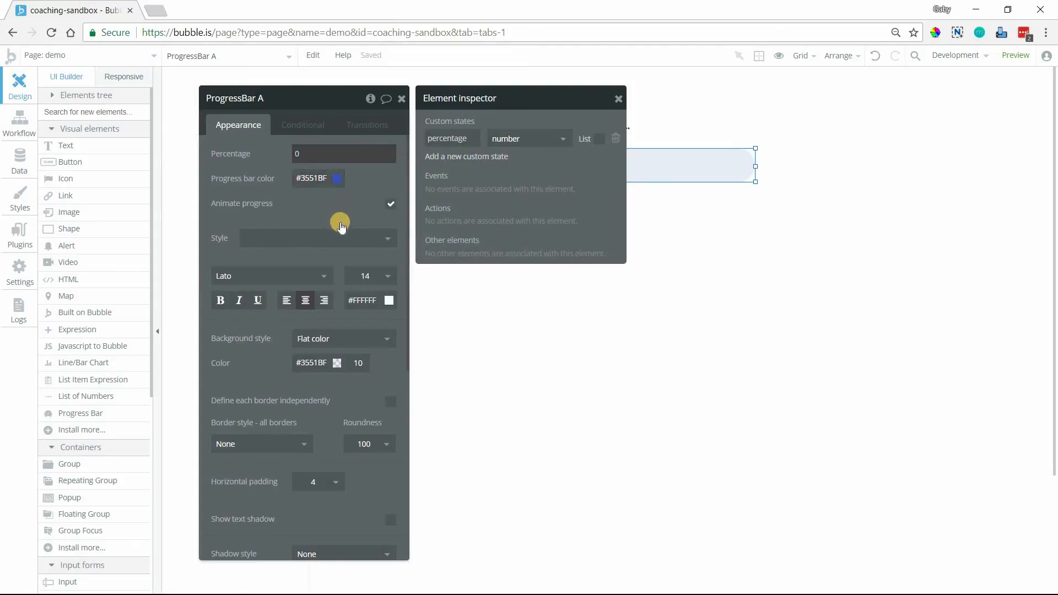
pyautogui.click(339, 239)
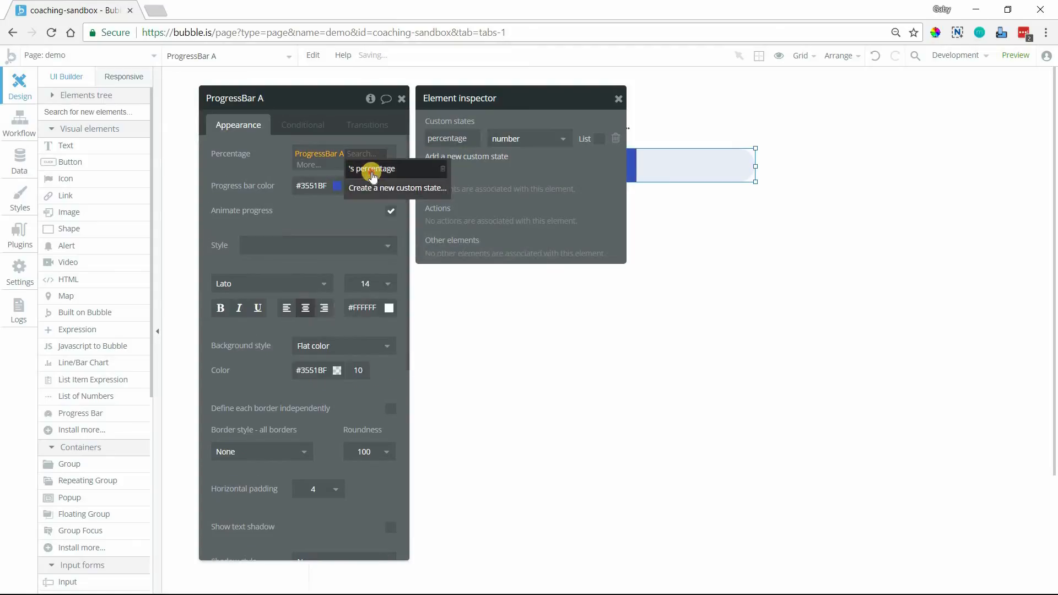
pyautogui.click(372, 170)
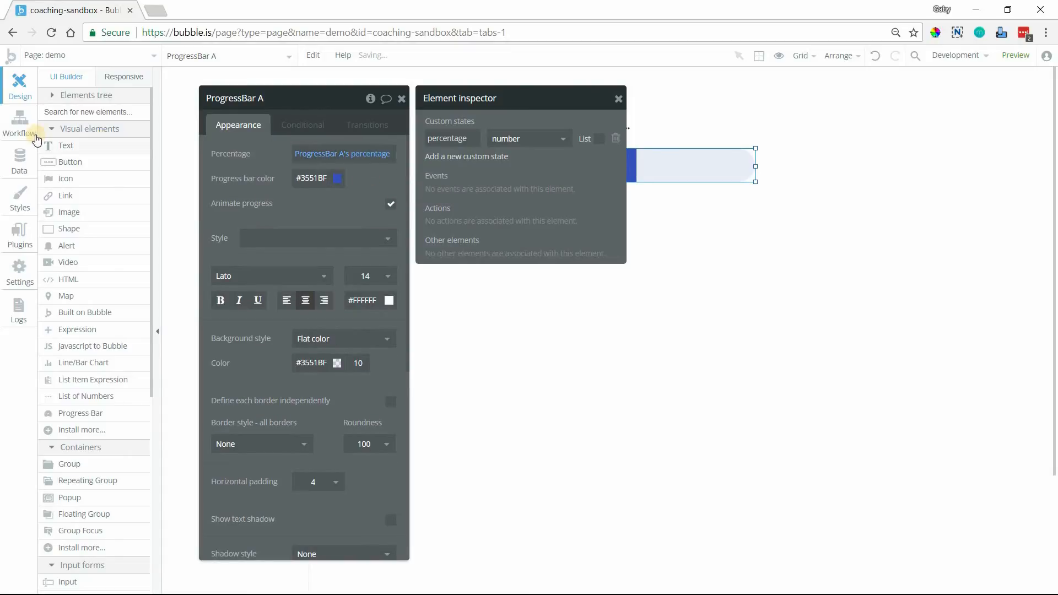
# Draw a button about 151 wide and 40 high below the progress bar and apply the Inversed Button style
pyautogui.click(402, 99)
pyautogui.click(127, 163)
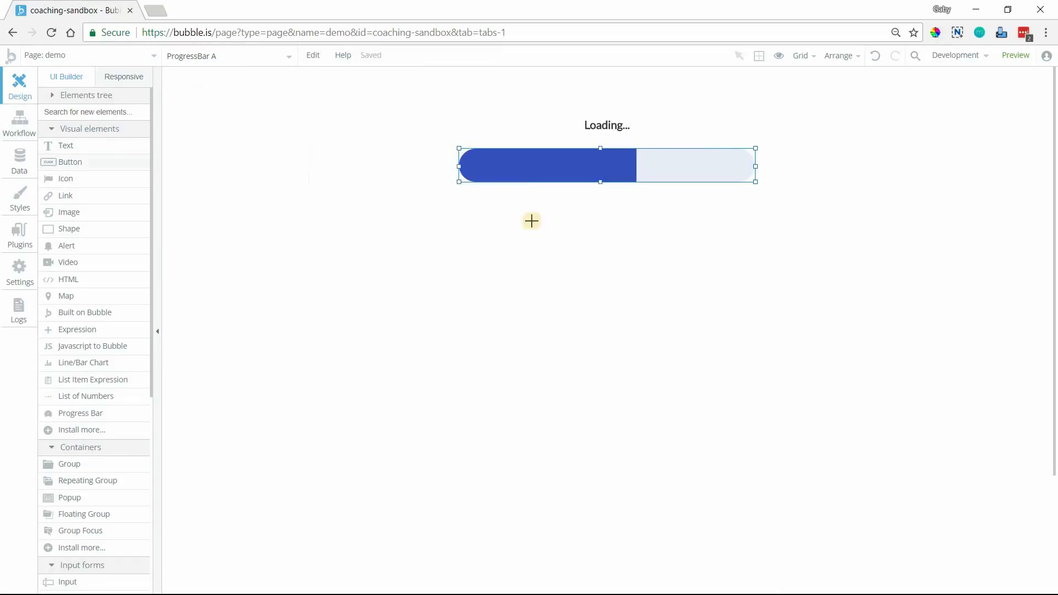
pyautogui.moveTo(560, 213)
pyautogui.mouseDown()
pyautogui.moveTo(650, 237)
pyautogui.moveTo(649, 227)
pyautogui.mouseUp()
pyautogui.click(379, 247)
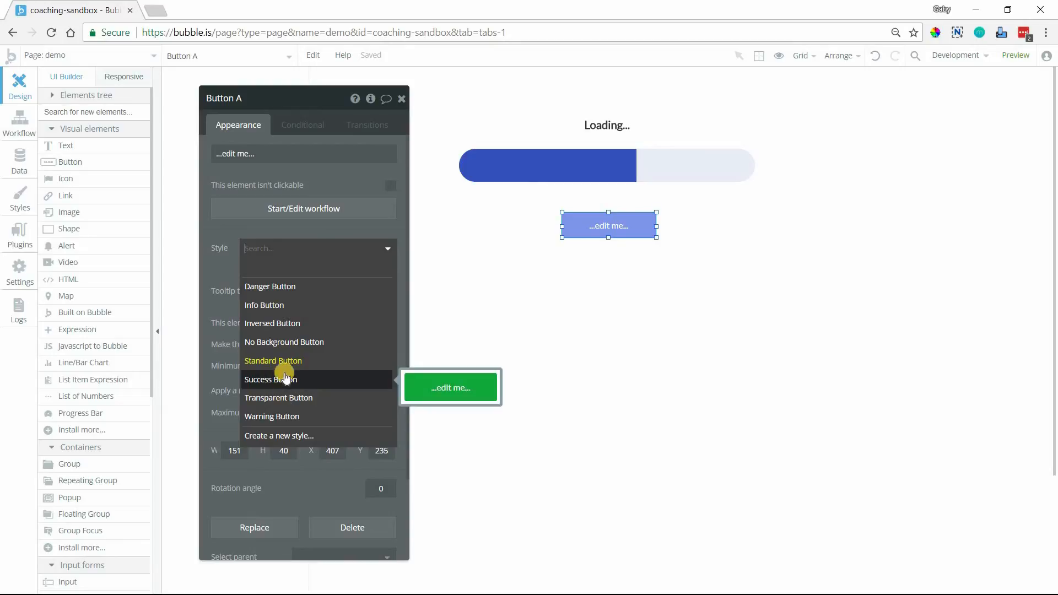
pyautogui.click(279, 323)
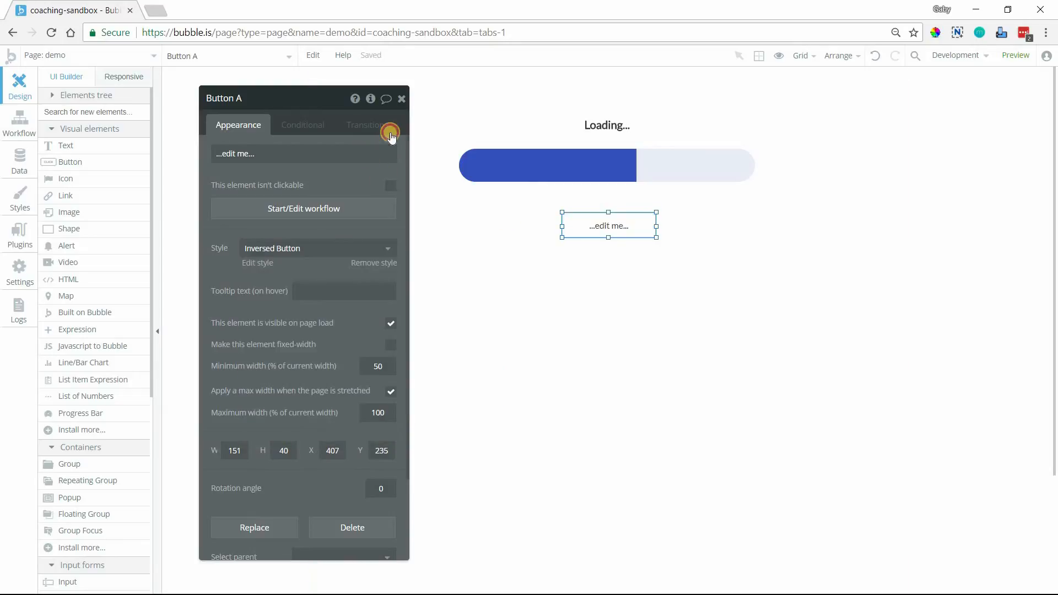
# Set the new button's label to Start
pyautogui.moveTo(382, 148); pyautogui.dragTo(391, 136)
pyautogui.write('Start')
pyautogui.click(352, 179)
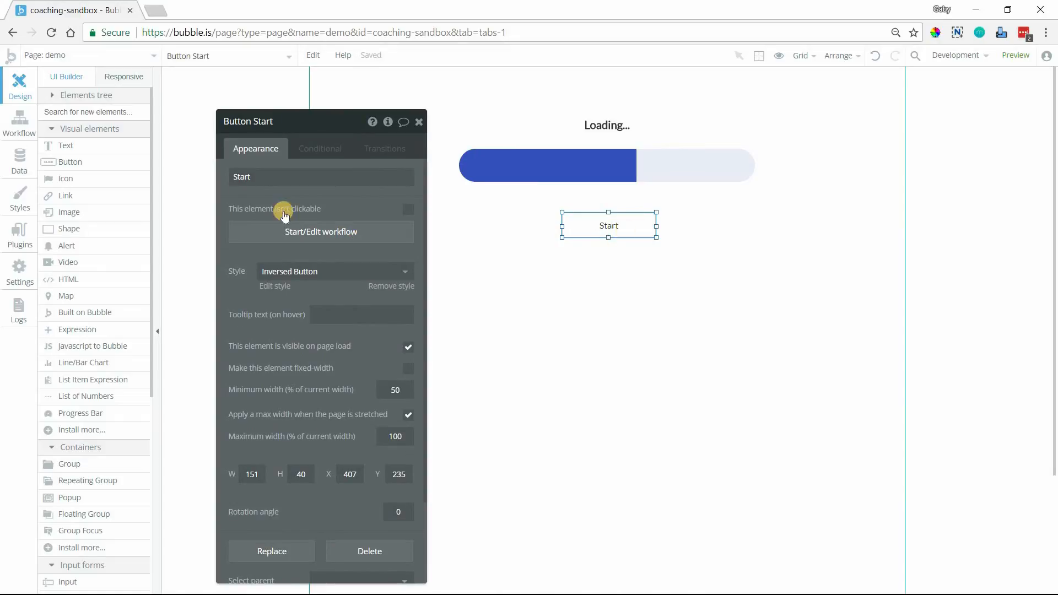
# Add a Page is loaded event to the demo page's workflows
pyautogui.click(20, 119)
pyautogui.click(113, 147)
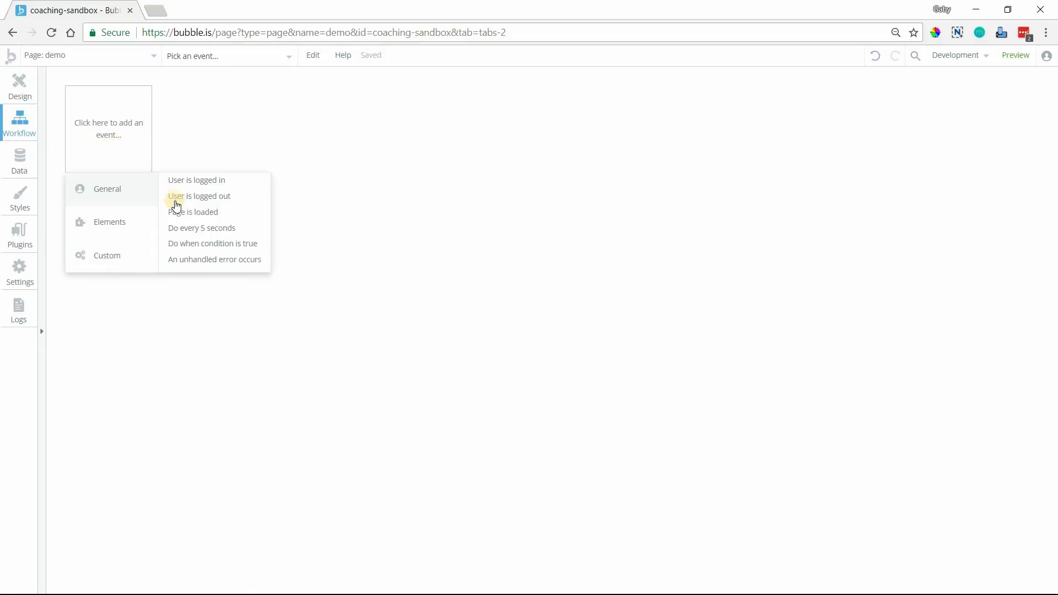
pyautogui.click(179, 217)
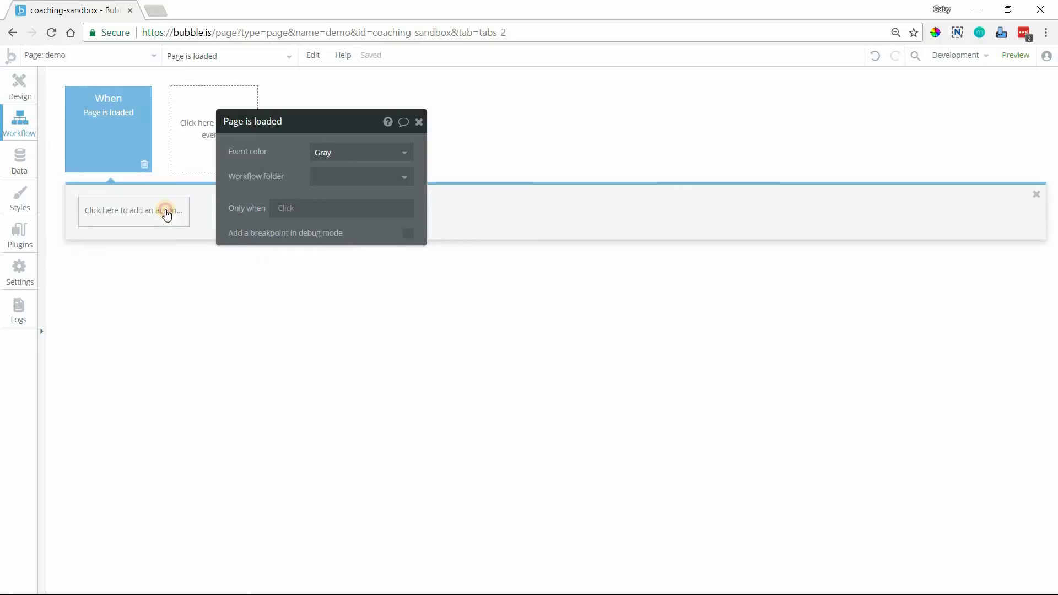
# Add a Set state action to the Page is loaded event that sets ProgressBar A's percentage state to 0
pyautogui.click(165, 210)
pyautogui.moveTo(145, 359)
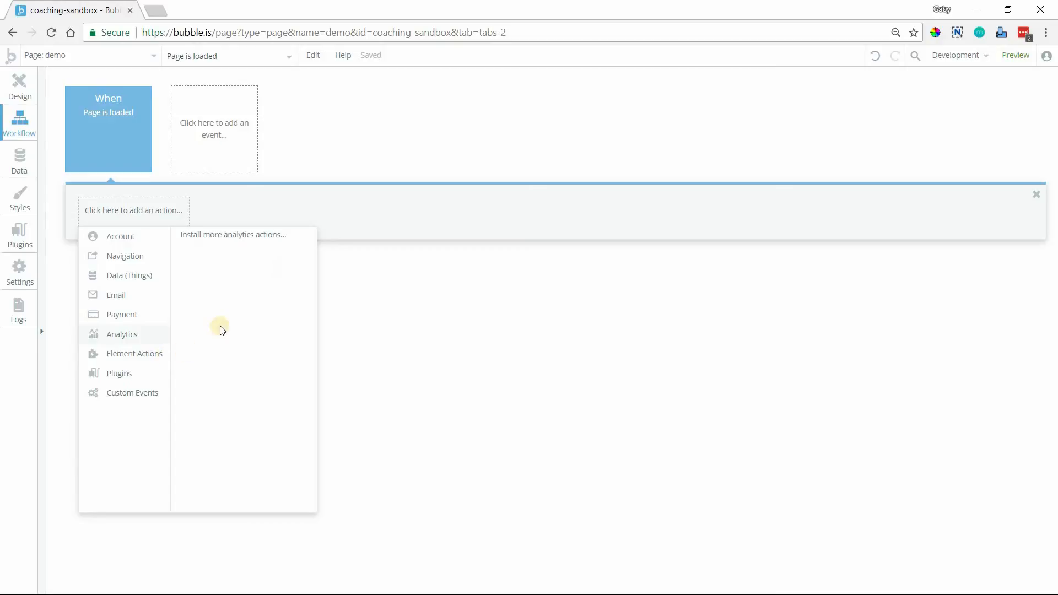
pyautogui.click(258, 274)
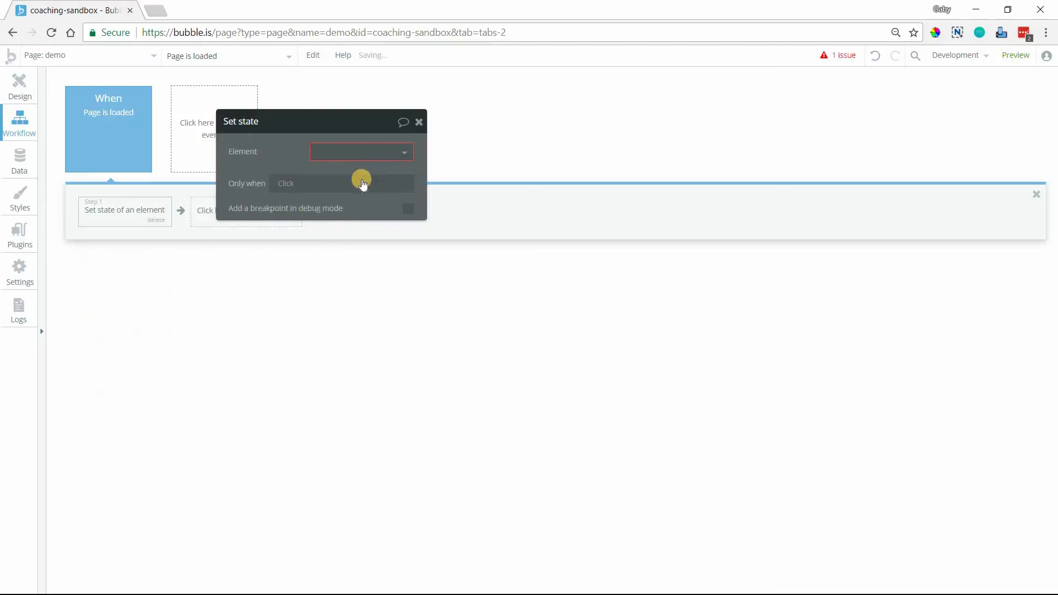
pyautogui.click(375, 154)
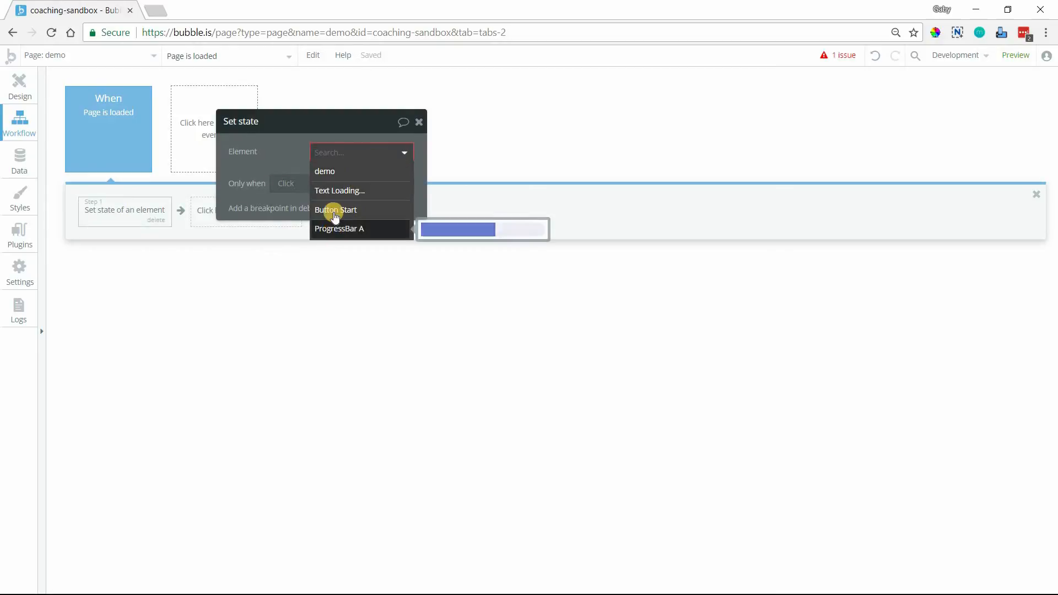
pyautogui.click(333, 231)
pyautogui.click(349, 181)
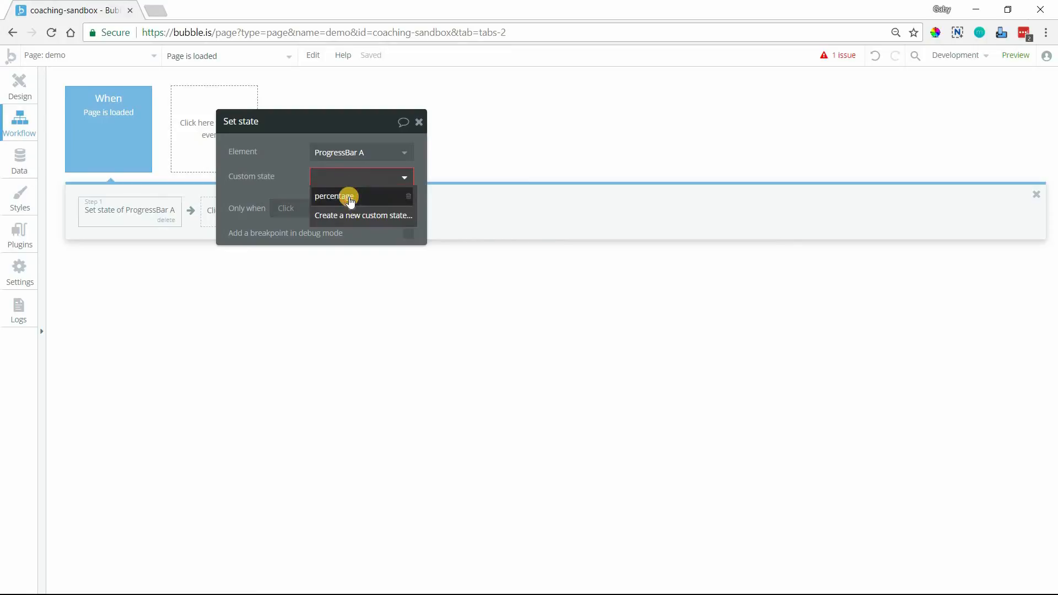
pyautogui.click(345, 199)
pyautogui.click(329, 208)
pyautogui.write('0')
pyautogui.click(277, 184)
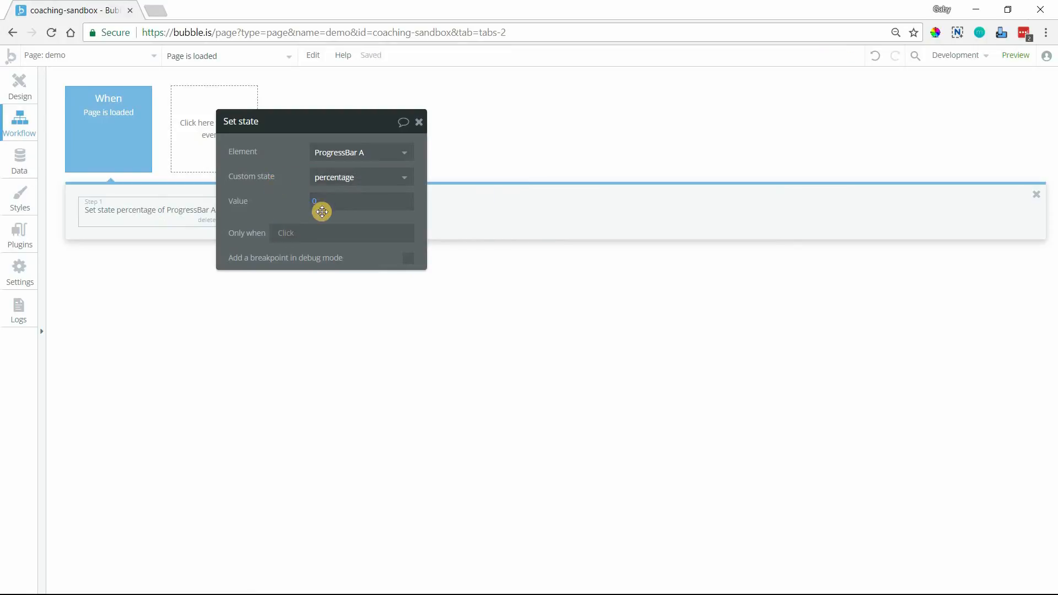
# Return to the page design and create a workflow for when the Start button is clicked
pyautogui.click(31, 96)
pyautogui.click(360, 236)
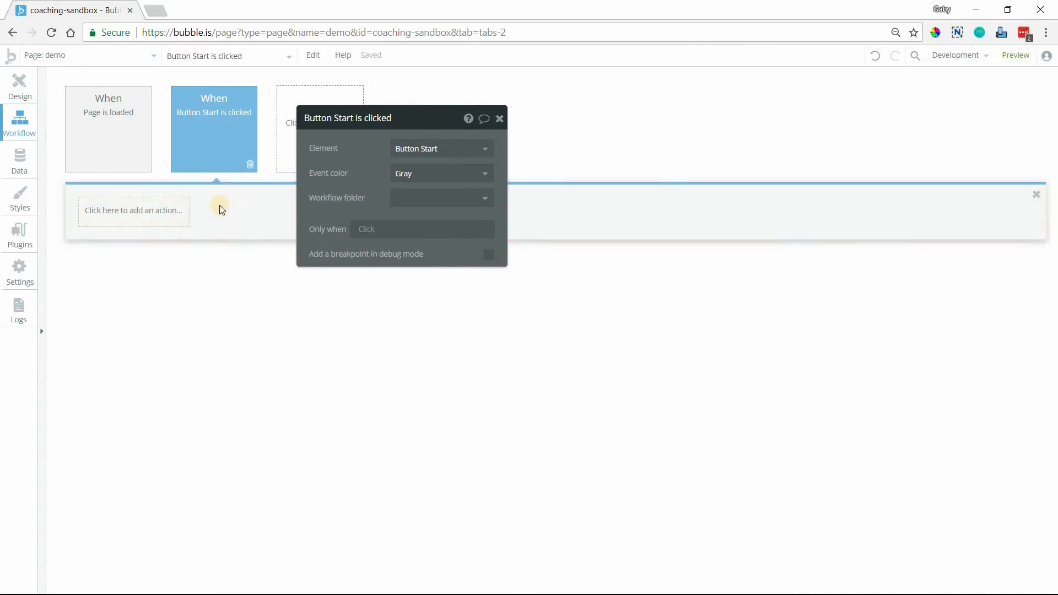
# Add a Set state action to the Start button's workflow that sets ProgressBar A's percentage state to 10
pyautogui.click(185, 221)
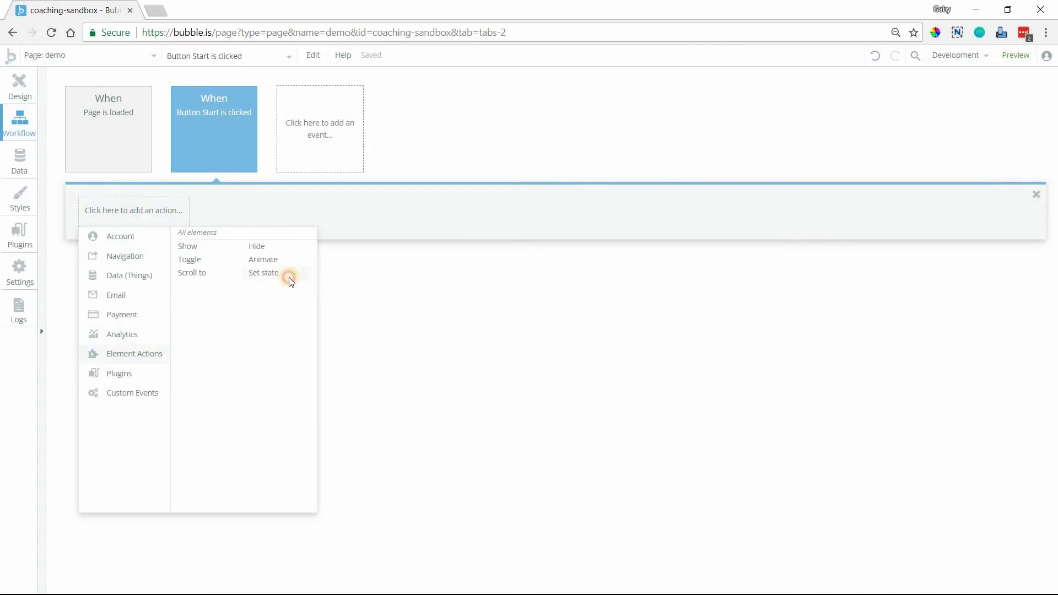
pyautogui.click(290, 280)
pyautogui.click(407, 147)
pyautogui.click(408, 206)
pyautogui.click(445, 175)
pyautogui.click(443, 192)
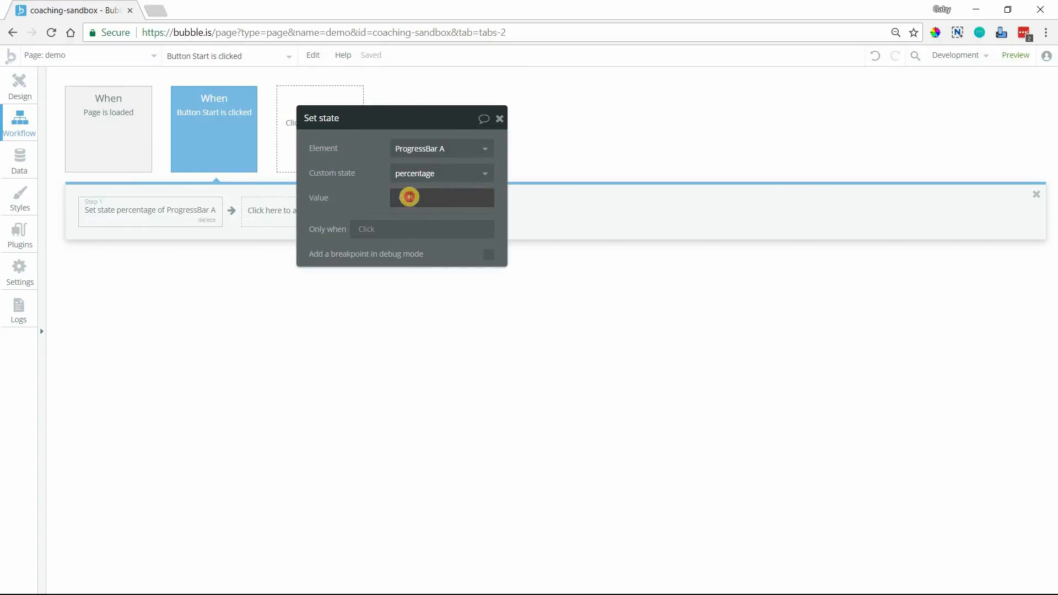
pyautogui.click(411, 198)
pyautogui.write('10')
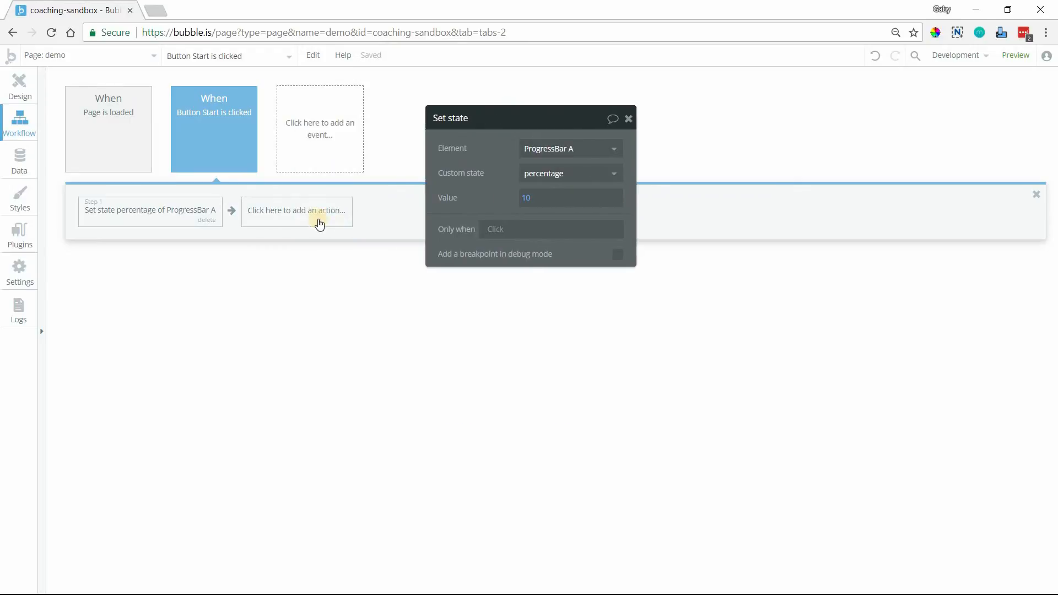
# Add a pause before next action as Step 2 of the workflow, keeping its pause length at 1000 ms
pyautogui.click(279, 217)
pyautogui.moveTo(276, 259)
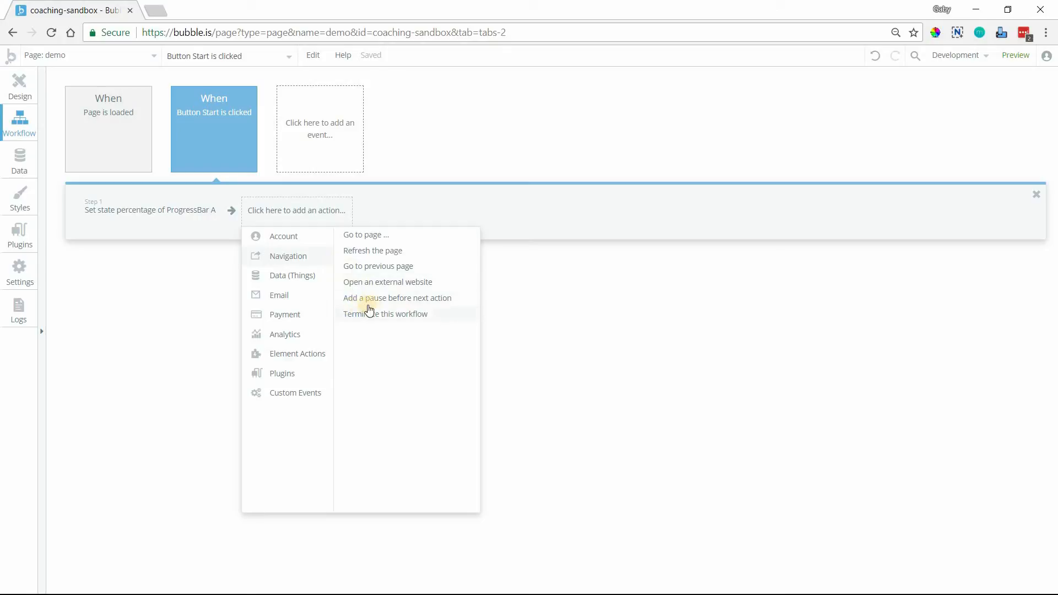
pyautogui.click(455, 298)
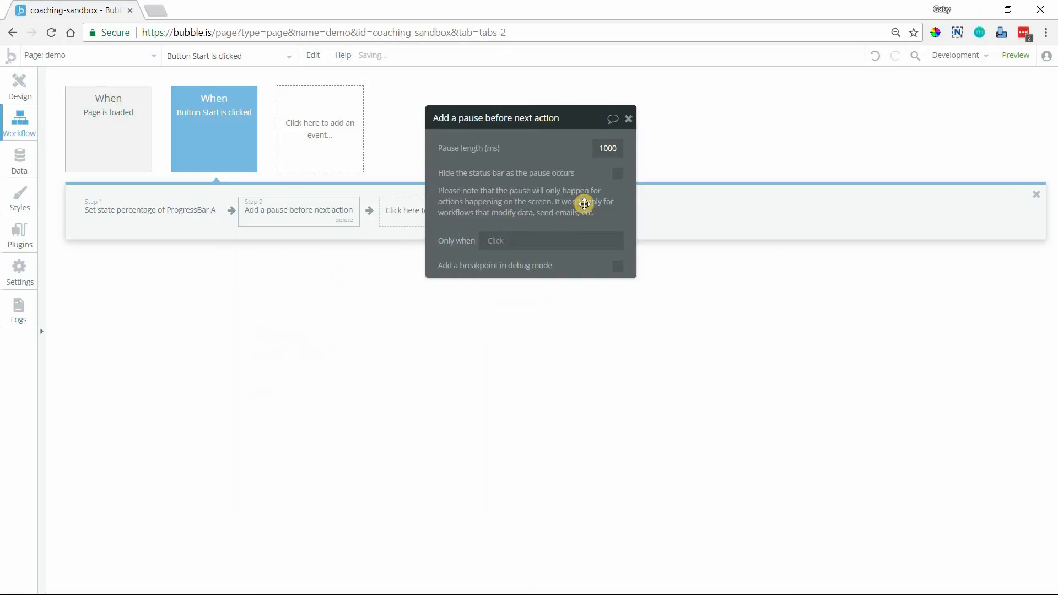
pyautogui.moveTo(599, 150); pyautogui.dragTo(643, 156)
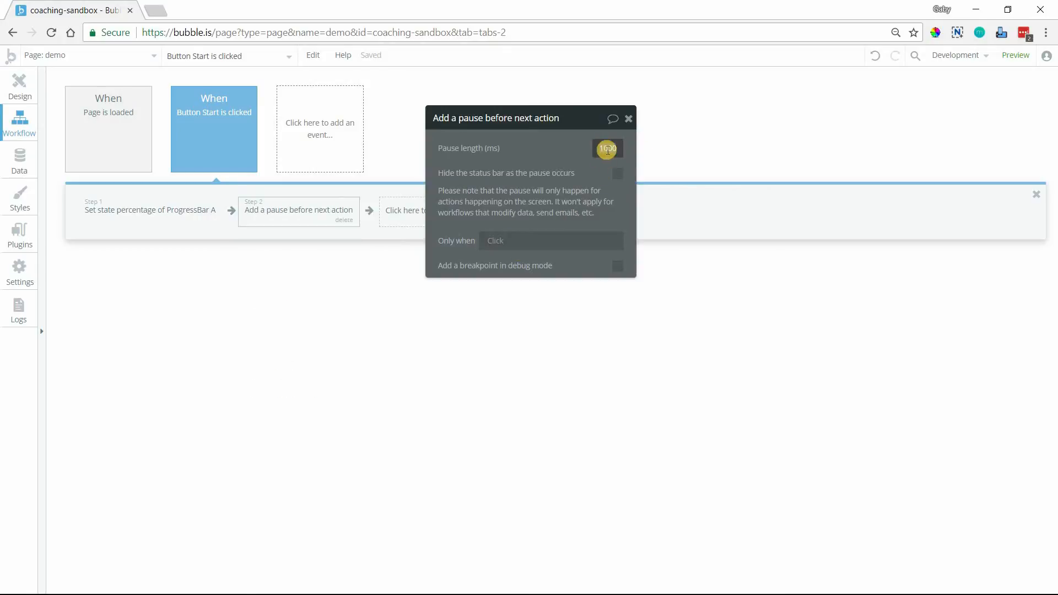
pyautogui.click(599, 165)
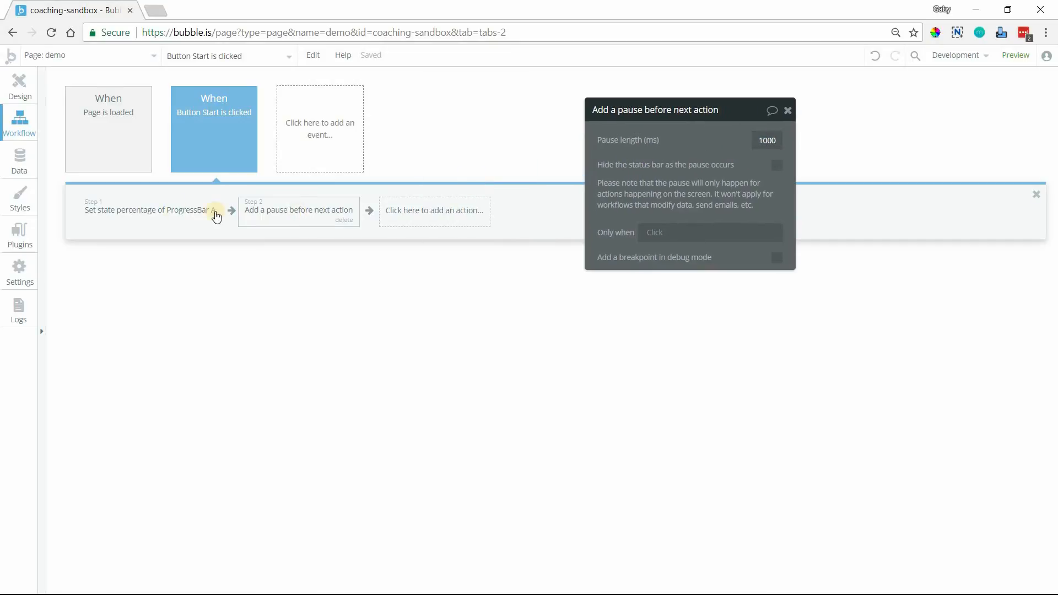
# Copy the first Set state action to the end of the workflow as Step 3 and set its value to 30
pyautogui.rightClick(154, 213)
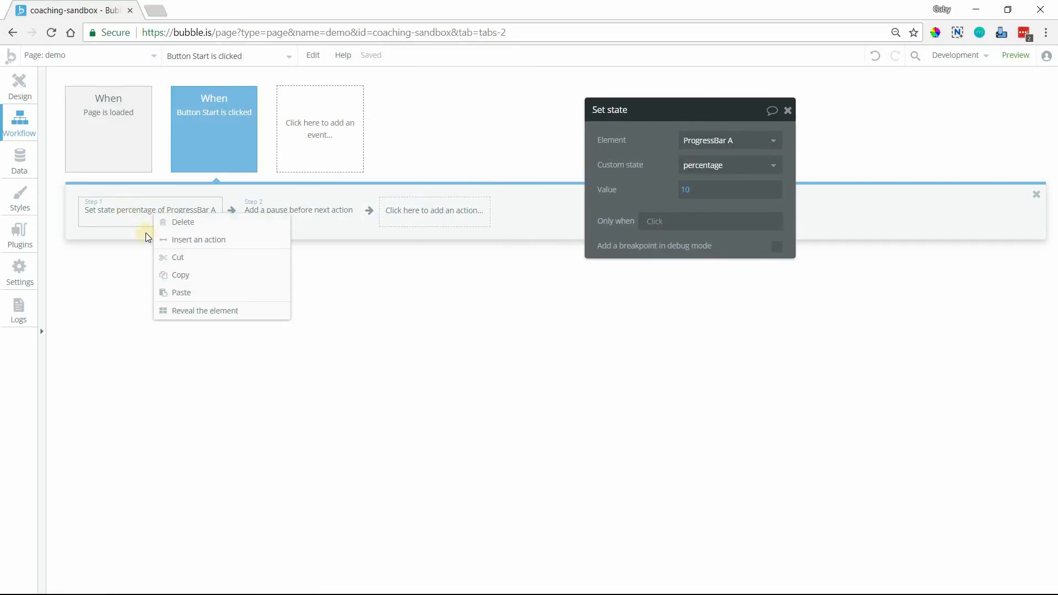
pyautogui.click(178, 277)
pyautogui.rightClick(447, 218)
pyautogui.click(457, 226)
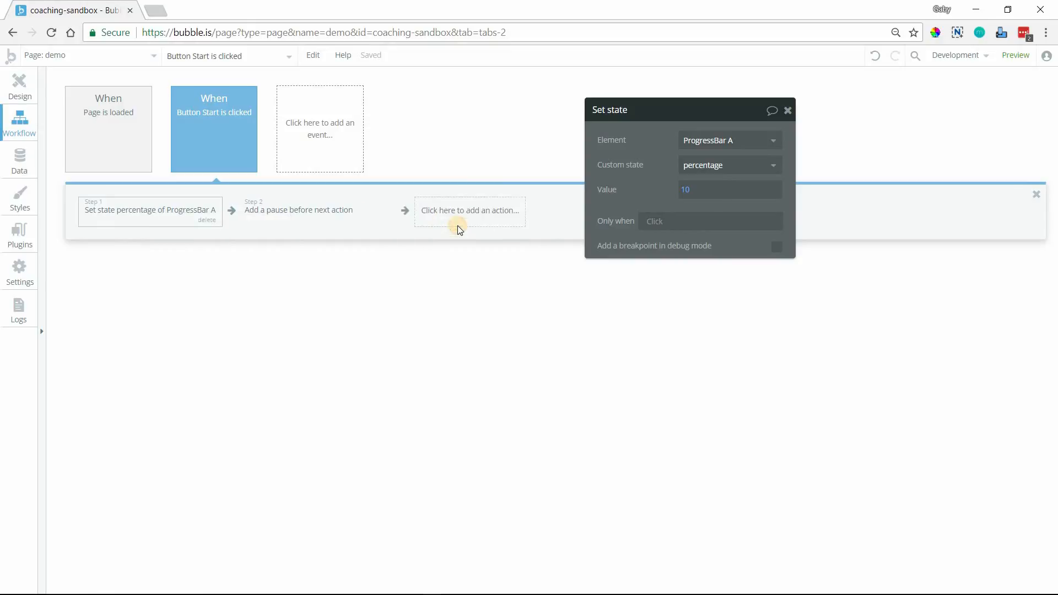
pyautogui.click(687, 190)
pyautogui.press('BackSpace')
pyautogui.press('BackSpace')
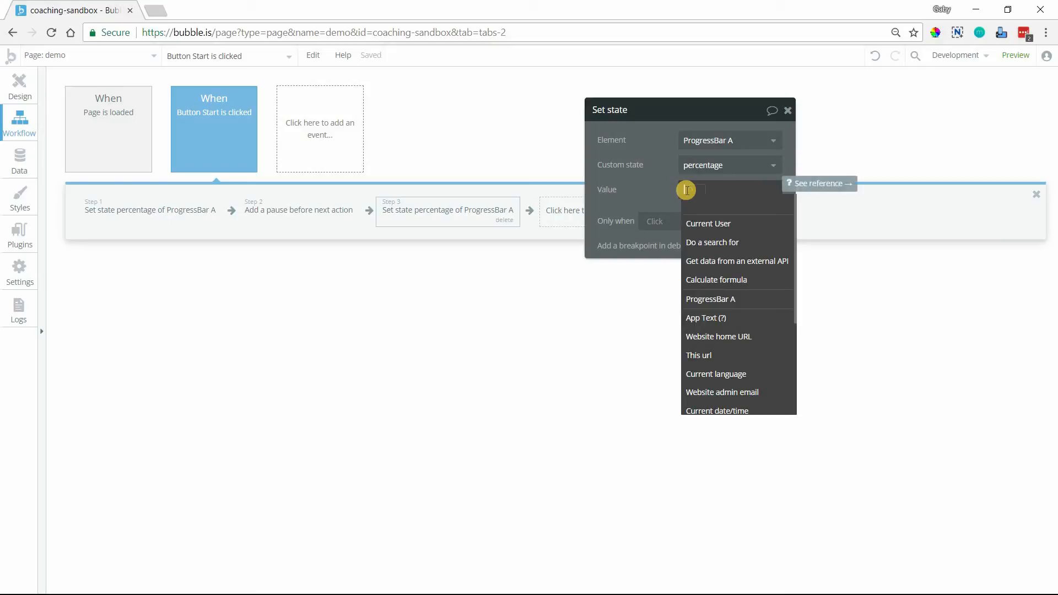
pyautogui.write('30')
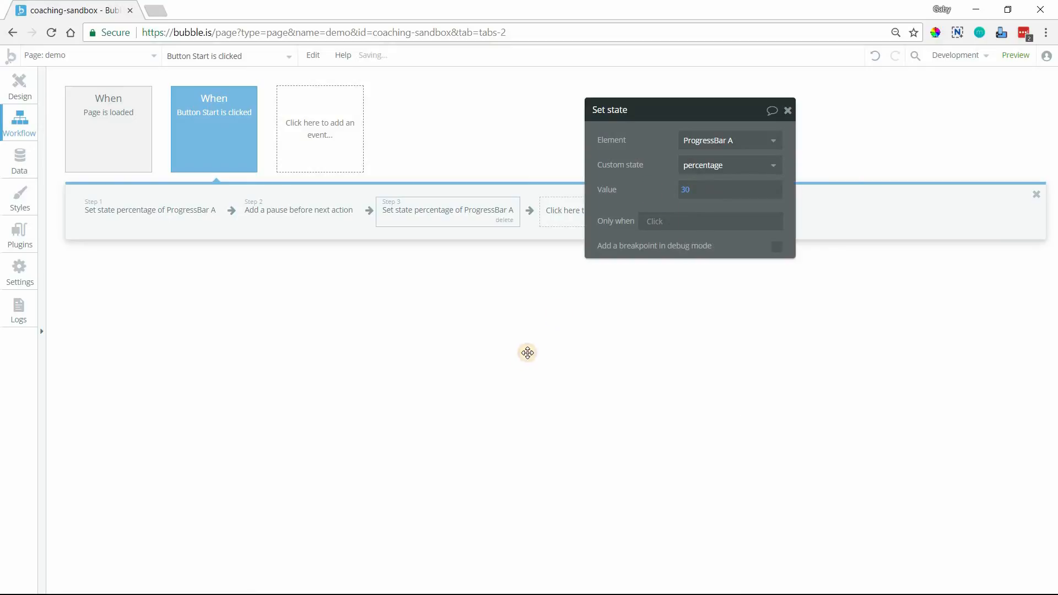
# Copy the Step 2 pause action and paste it at the end of the workflow as Step 4
pyautogui.click(190, 215)
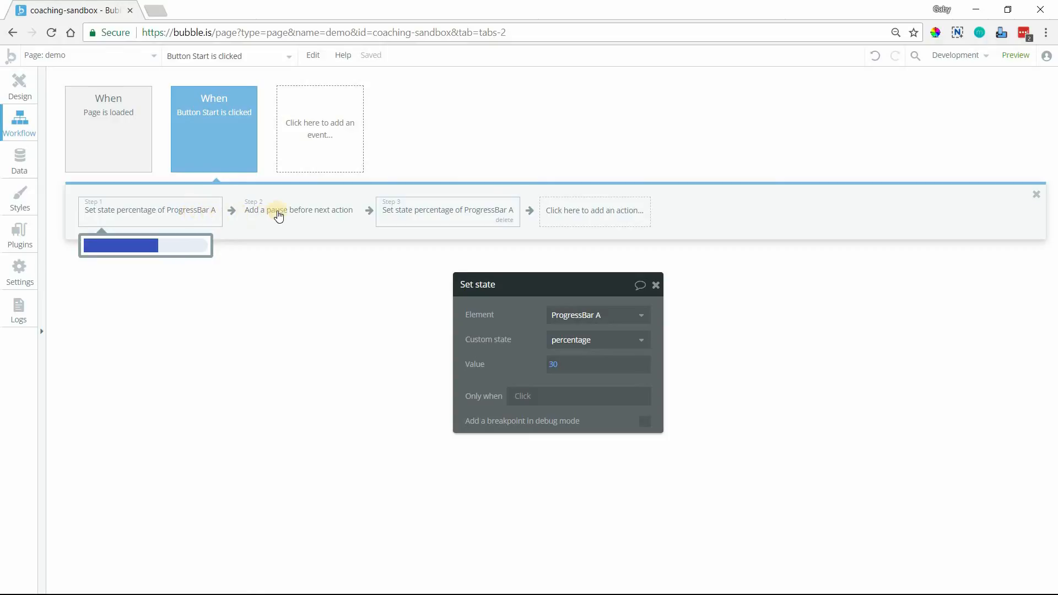
pyautogui.moveTo(455, 208)
pyautogui.rightClick(309, 220)
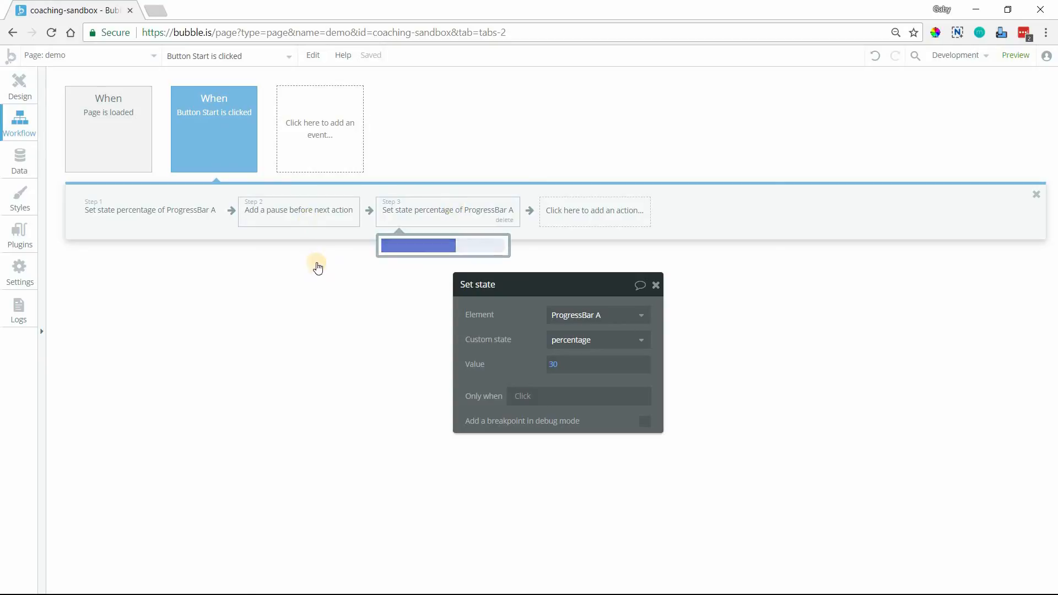
pyautogui.click(329, 280)
pyautogui.rightClick(560, 219)
pyautogui.click(572, 228)
# Copy the Step 3 Set state action to the end of the workflow as Step 5 and set its value to 50
pyautogui.rightClick(444, 210)
pyautogui.click(474, 271)
pyautogui.rightClick(711, 222)
pyautogui.click(724, 230)
pyautogui.click(561, 366)
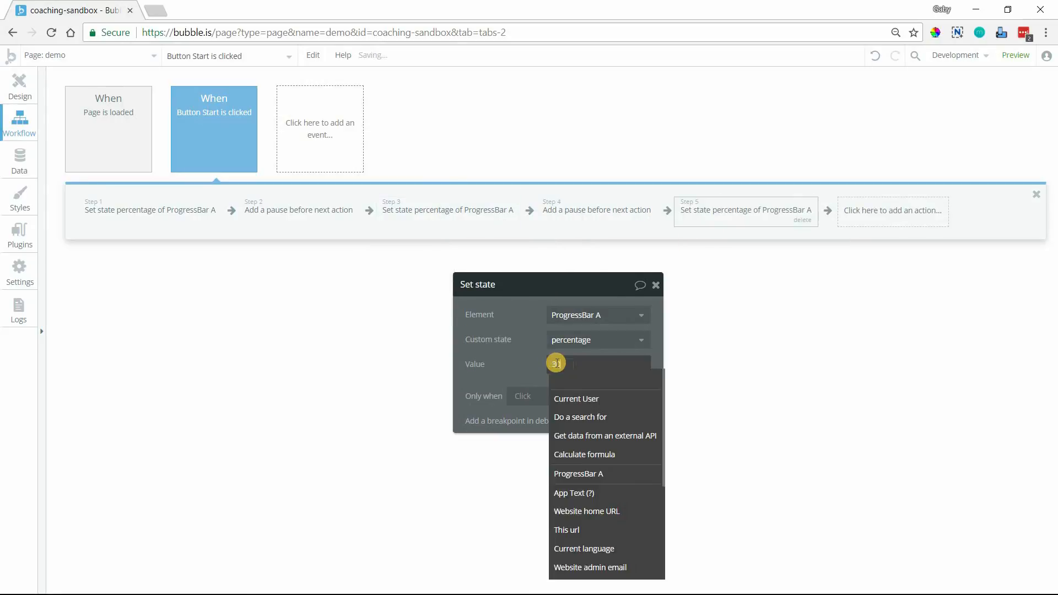
pyautogui.click(532, 346)
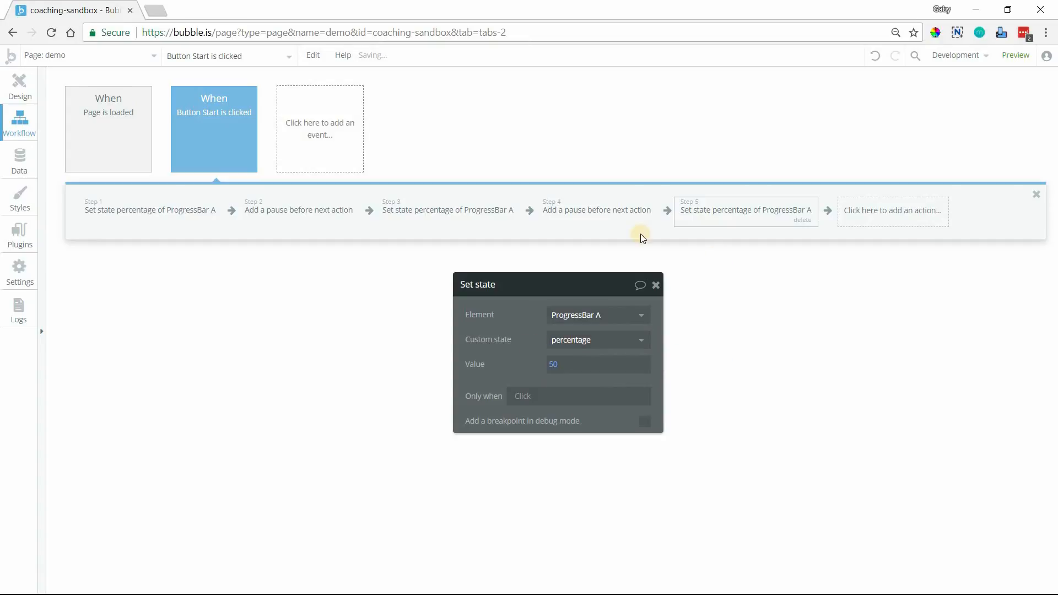
# Copy the Step 4 pause to the end of the workflow as Step 6 and set its pause length to 250 ms
pyautogui.rightClick(611, 213)
pyautogui.click(639, 270)
pyautogui.rightClick(854, 219)
pyautogui.click(864, 228)
pyautogui.moveTo(624, 319); pyautogui.dragTo(652, 318)
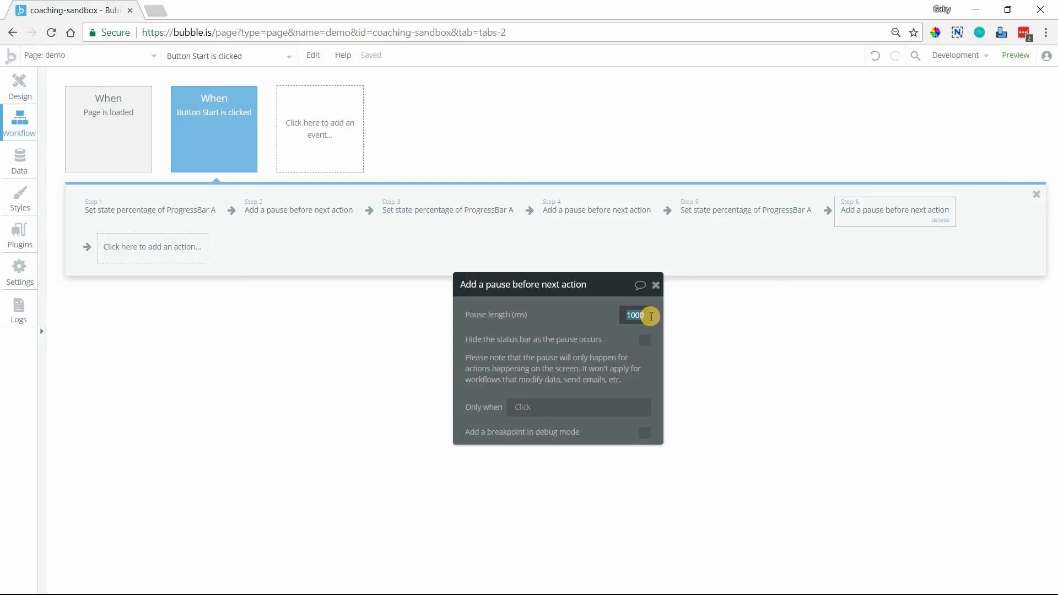
pyautogui.write('250')
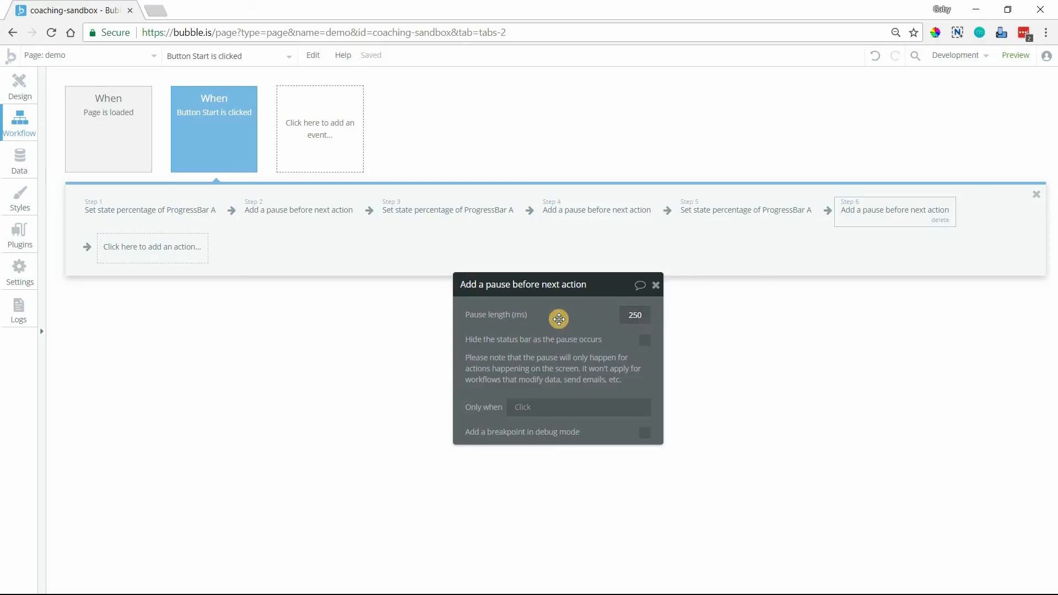
# Copy the Step 5 Set state action to the end of the workflow as Step 7 and set its value to 80
pyautogui.rightClick(708, 208)
pyautogui.click(745, 276)
pyautogui.click(472, 274)
pyautogui.rightClick(196, 261)
pyautogui.click(228, 266)
pyautogui.click(554, 366)
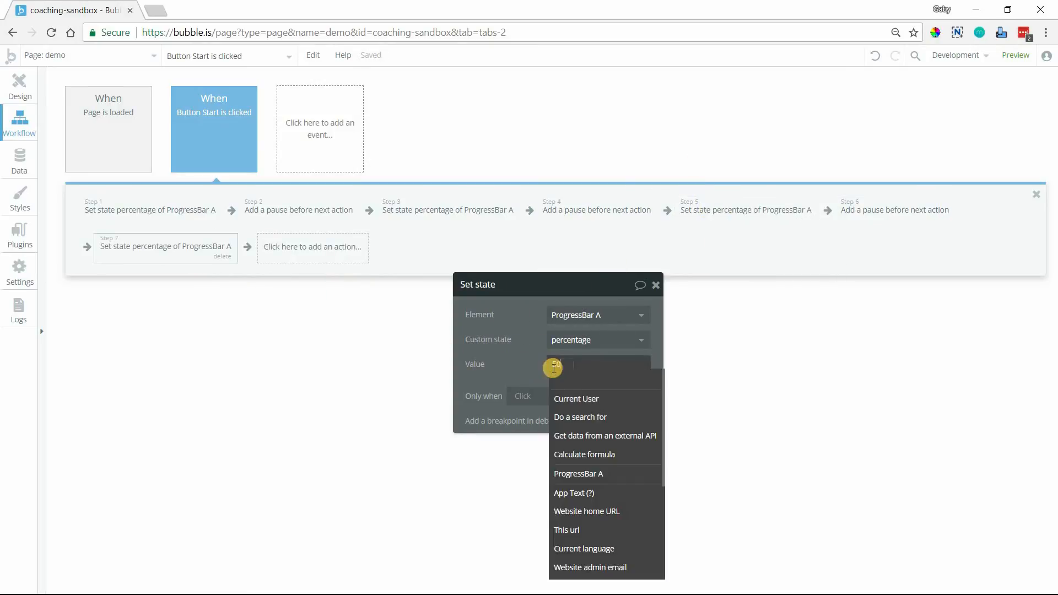
pyautogui.doubleClick(554, 369)
pyautogui.write('80')
pyautogui.click(316, 299)
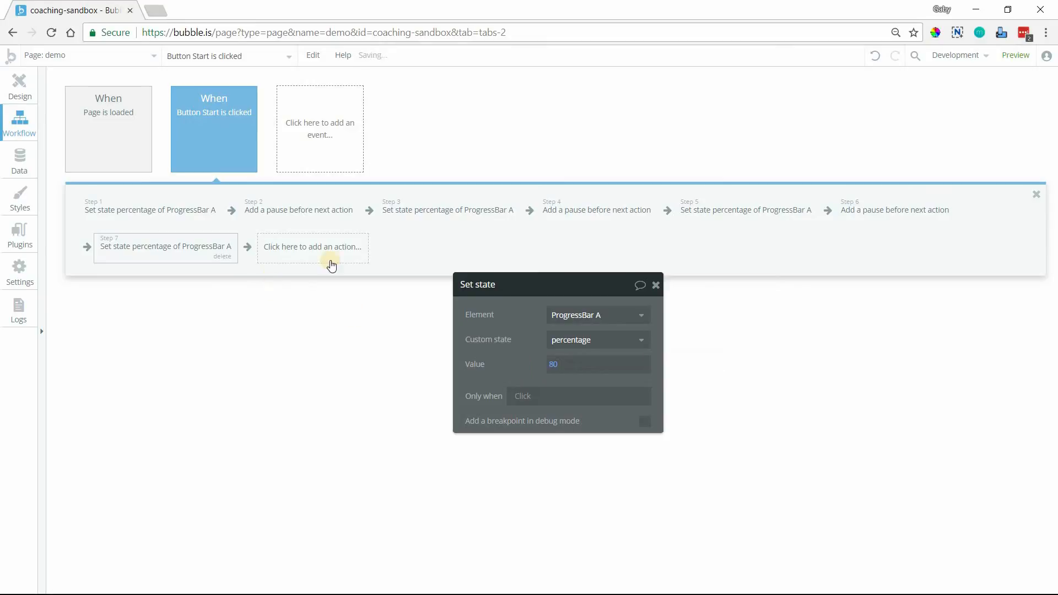
# Copy the Step 6 pause to the end of the workflow as Step 8 and set its pause length to 500 ms
pyautogui.rightClick(852, 209)
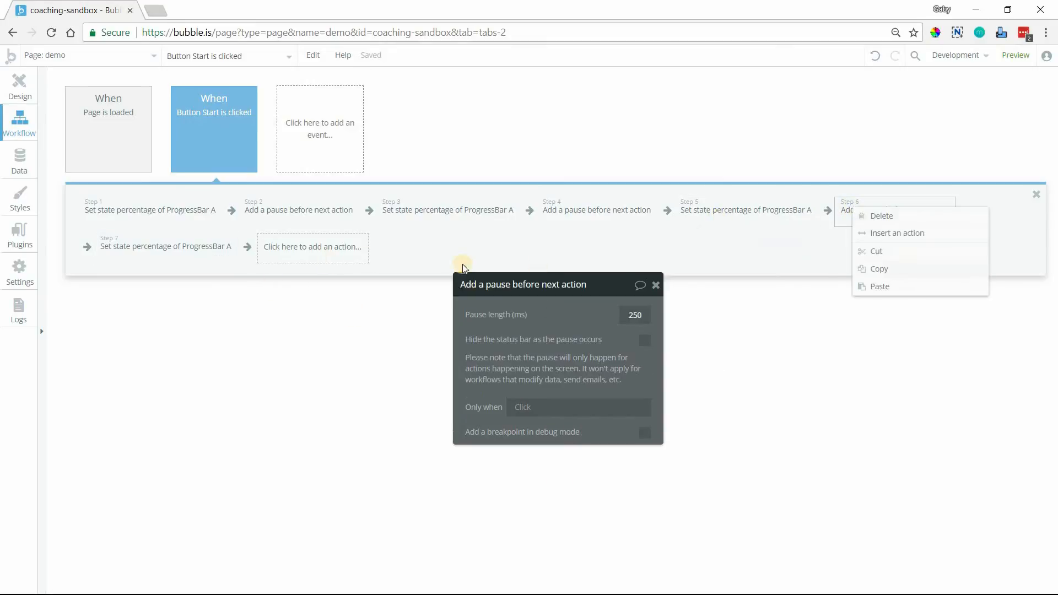
pyautogui.rightClick(324, 254)
pyautogui.click(338, 262)
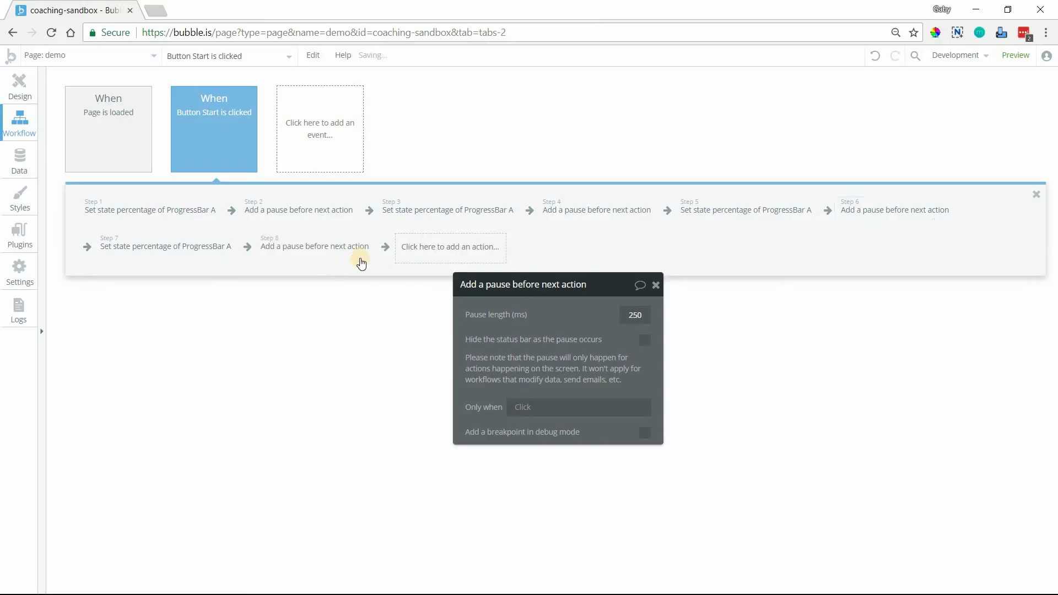
pyautogui.moveTo(619, 316); pyautogui.dragTo(670, 322)
pyautogui.write('300')
# Copy the Step 7 Set state action to the end of the workflow as Step 9 and set its value to 100
pyautogui.rightClick(181, 256)
pyautogui.click(205, 318)
pyautogui.rightClick(408, 258)
pyautogui.click(419, 268)
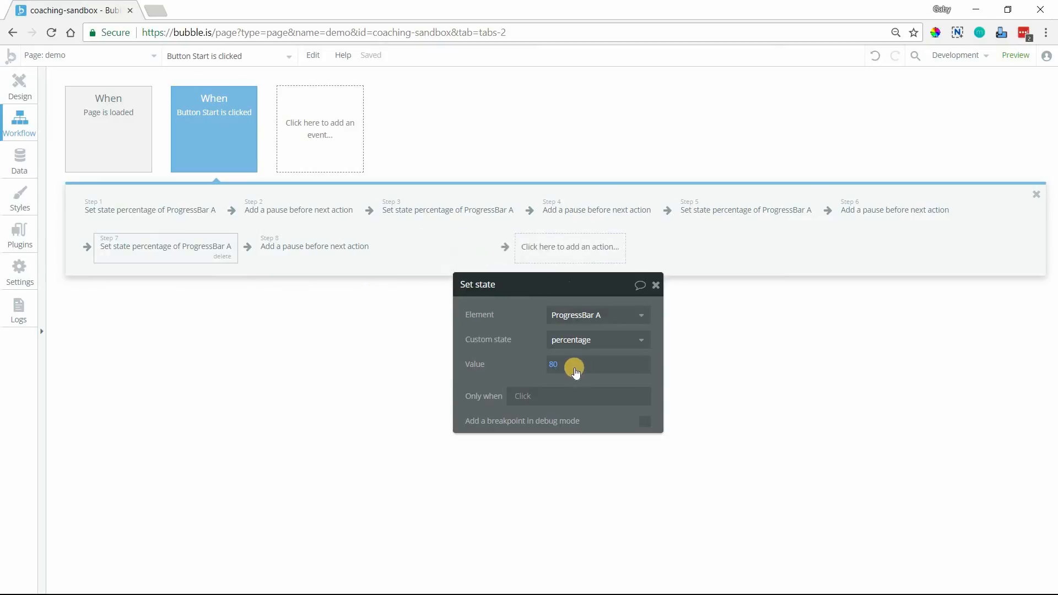
pyautogui.click(556, 362)
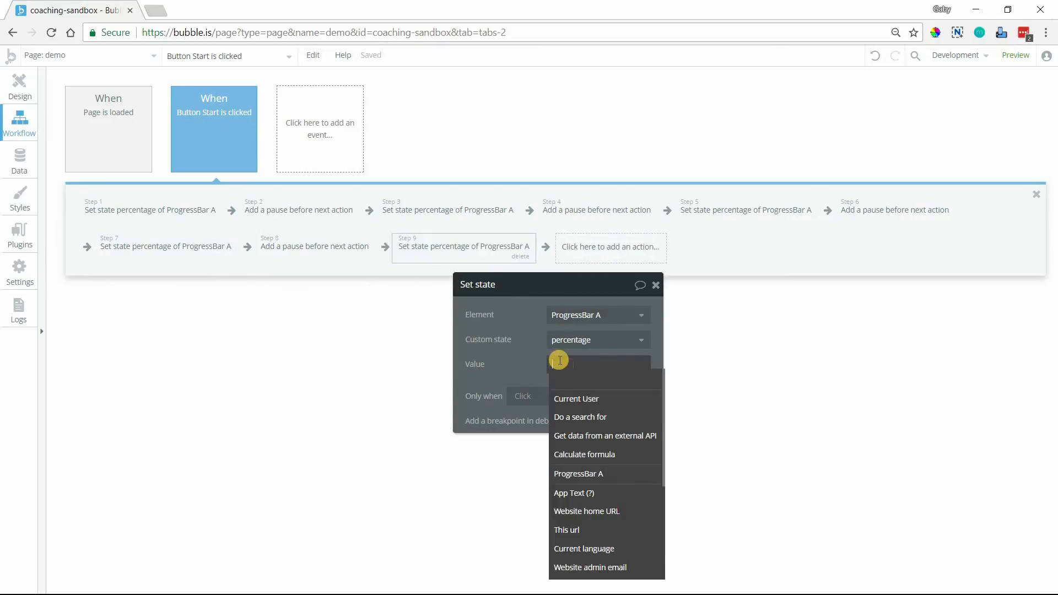
pyautogui.write('100')
# Review the sequence of actions and the settings of the Step 2 pause
pyautogui.moveTo(142, 214); pyautogui.dragTo(238, 223)
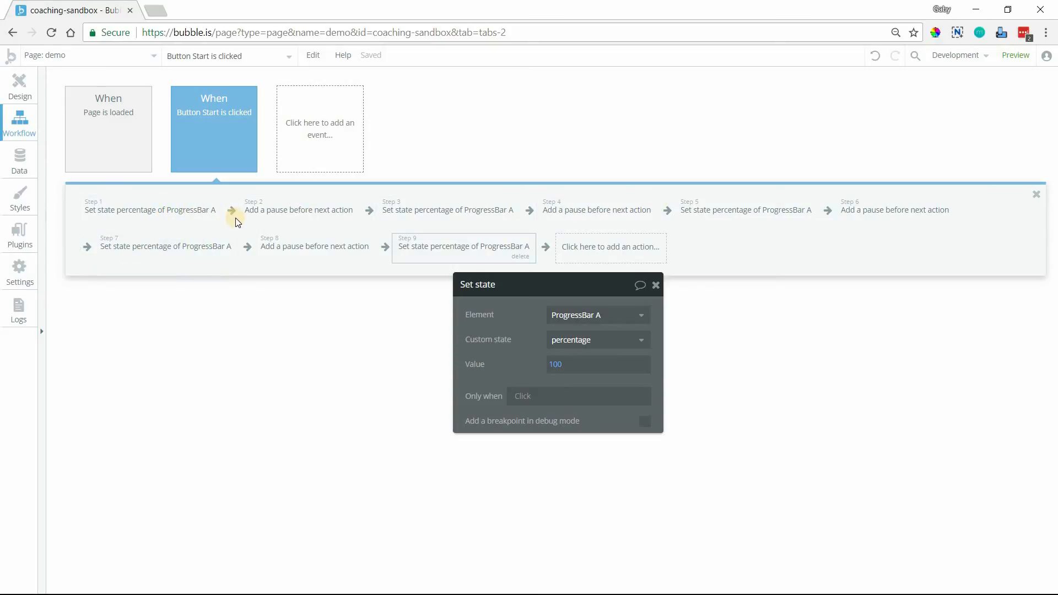
pyautogui.click(259, 218)
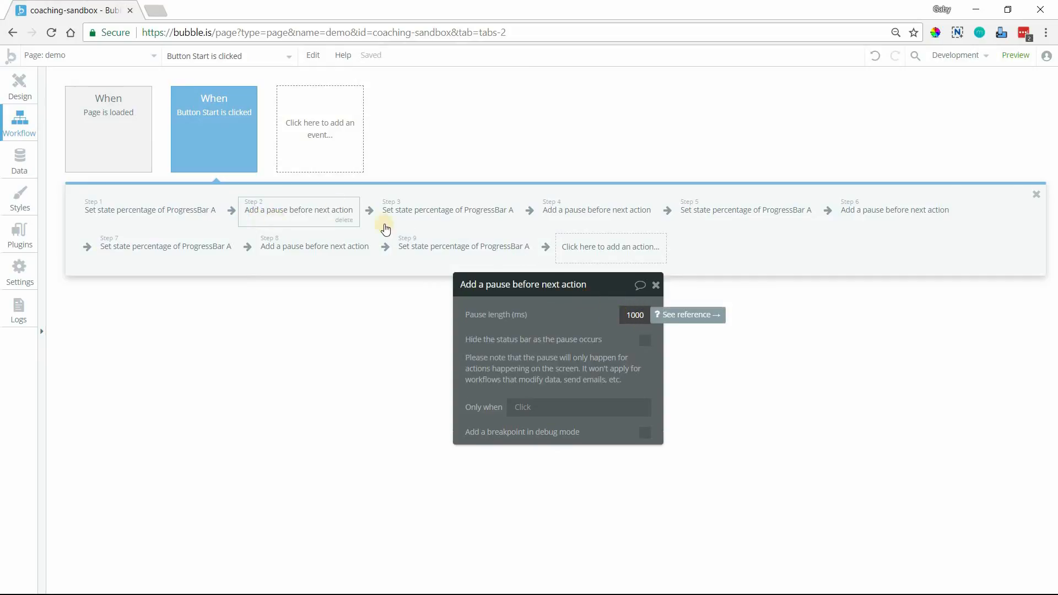
pyautogui.moveTo(723, 203)
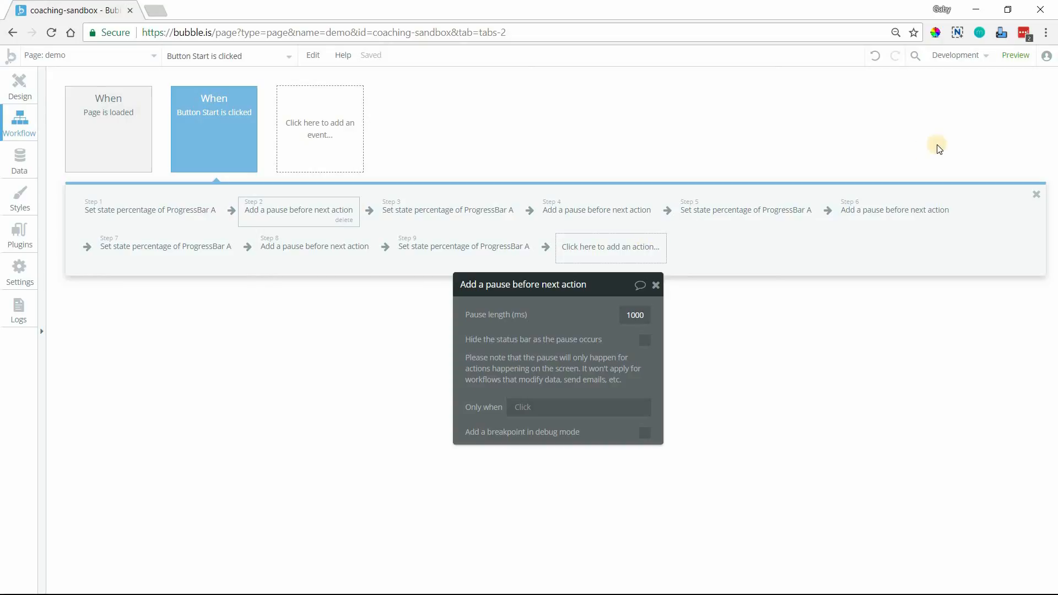
# Preview the demo page and run the progress bar animation with the Start button
pyautogui.click(1027, 63)
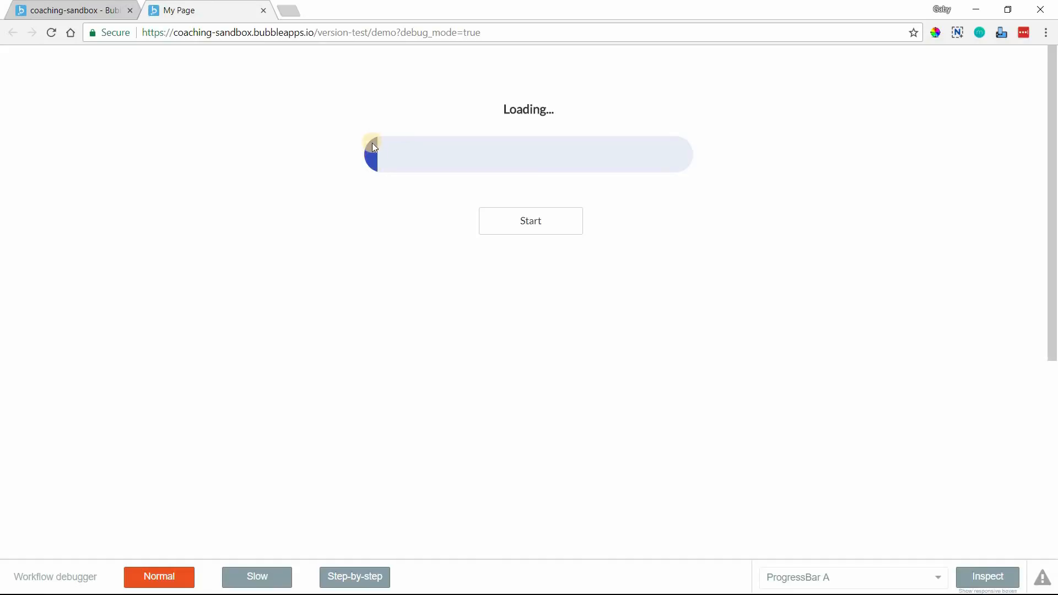
pyautogui.click(513, 230)
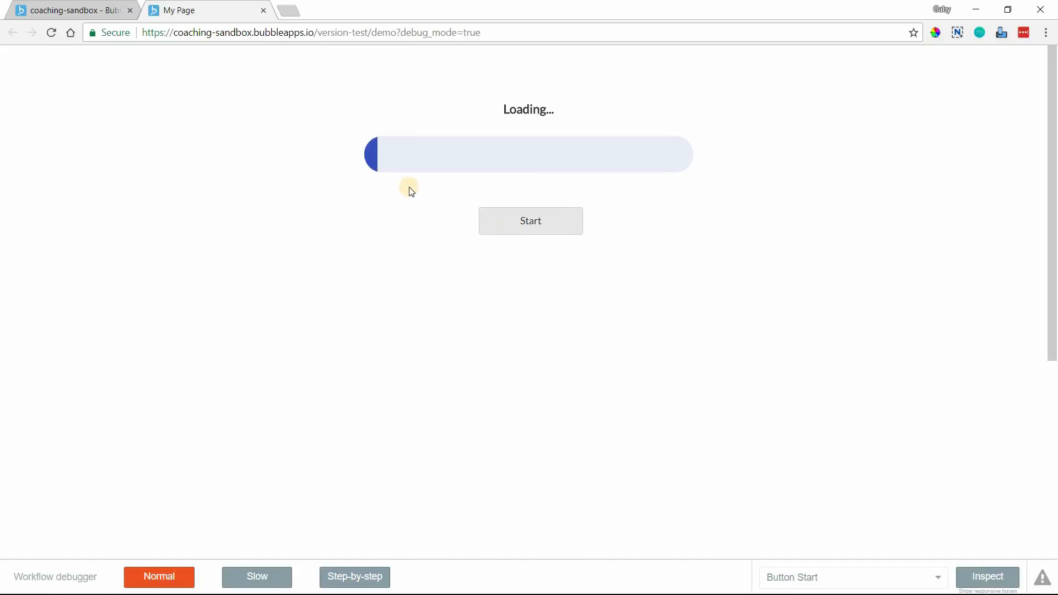
pyautogui.click(502, 232)
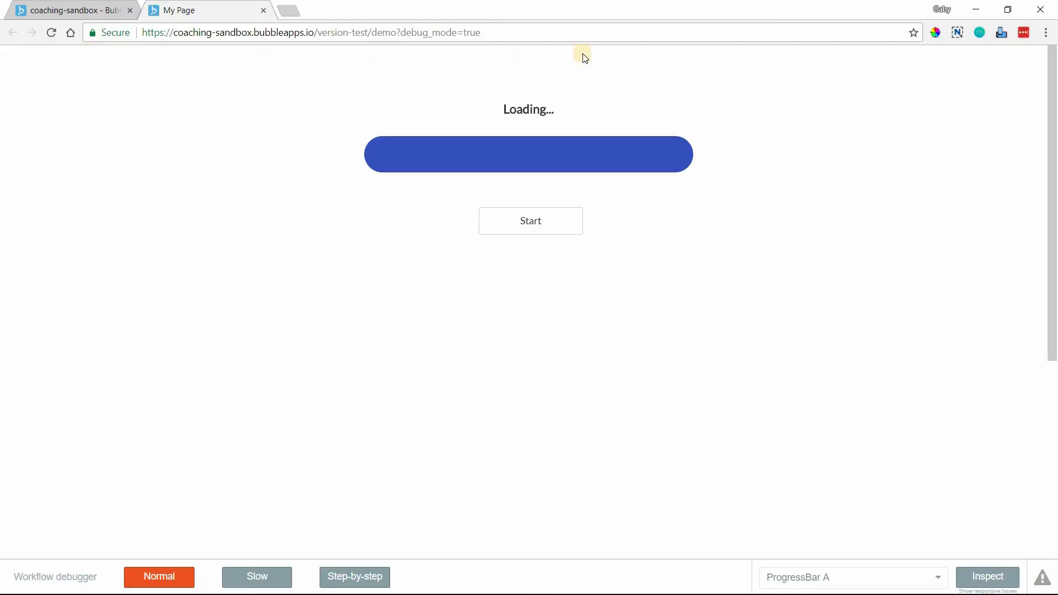
# Return to the workflow editor and enable hiding the status bar as the pause occurs for the workflow's pause actions
pyautogui.click(67, 11)
pyautogui.click(644, 342)
pyautogui.click(585, 225)
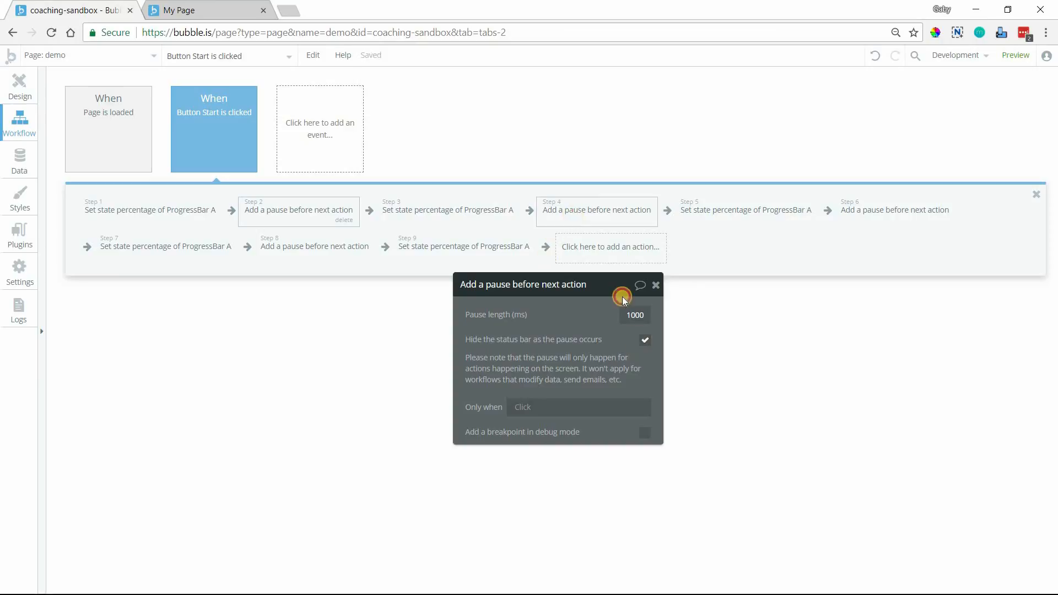
pyautogui.click(645, 340)
pyautogui.click(313, 249)
pyautogui.click(643, 344)
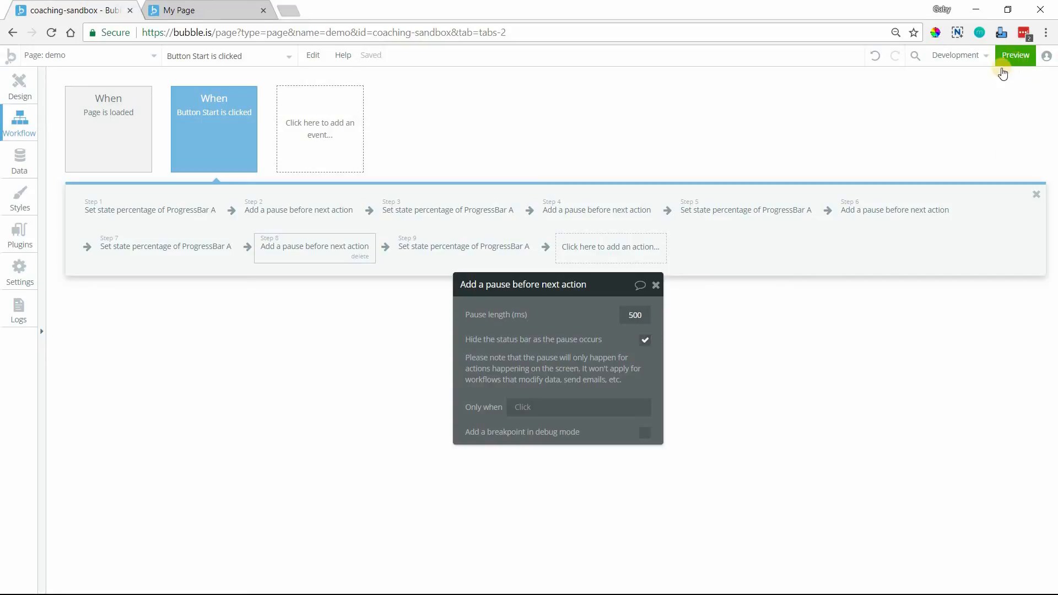
# Preview the demo page again and start the progress bar to test the pauses with the status bar hidden
pyautogui.click(1011, 65)
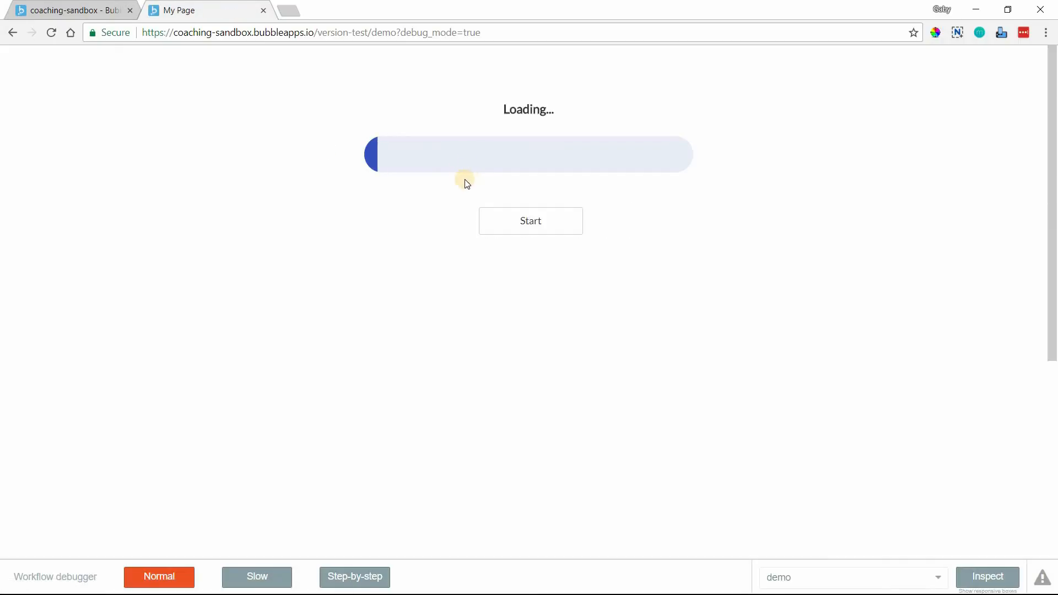
pyautogui.click(439, 165)
pyautogui.click(492, 223)
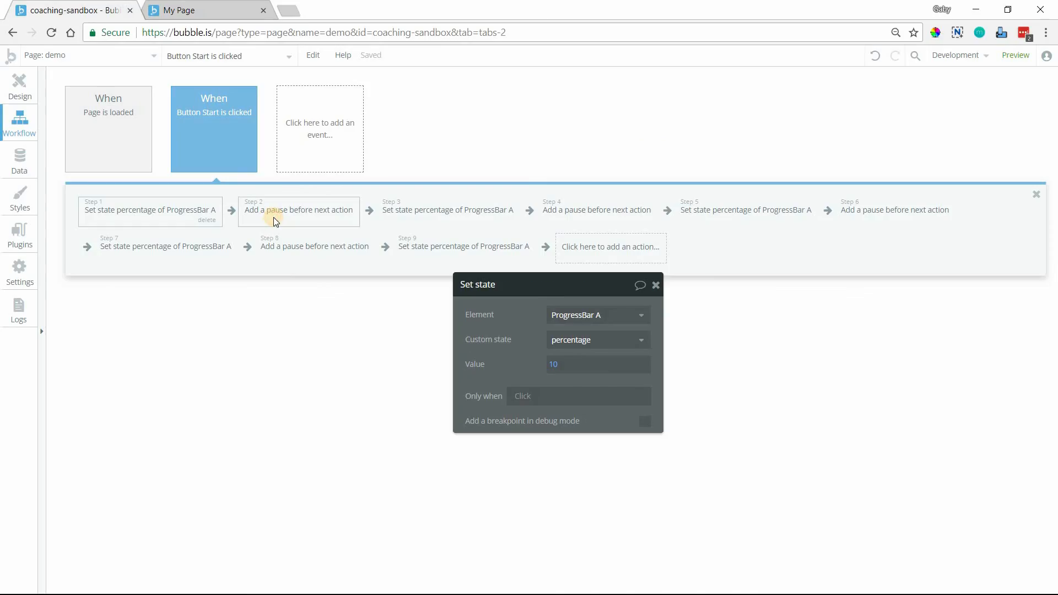
# Recheck the Step 2 pause action's settings in the editor and go back to the page preview
pyautogui.click(275, 221)
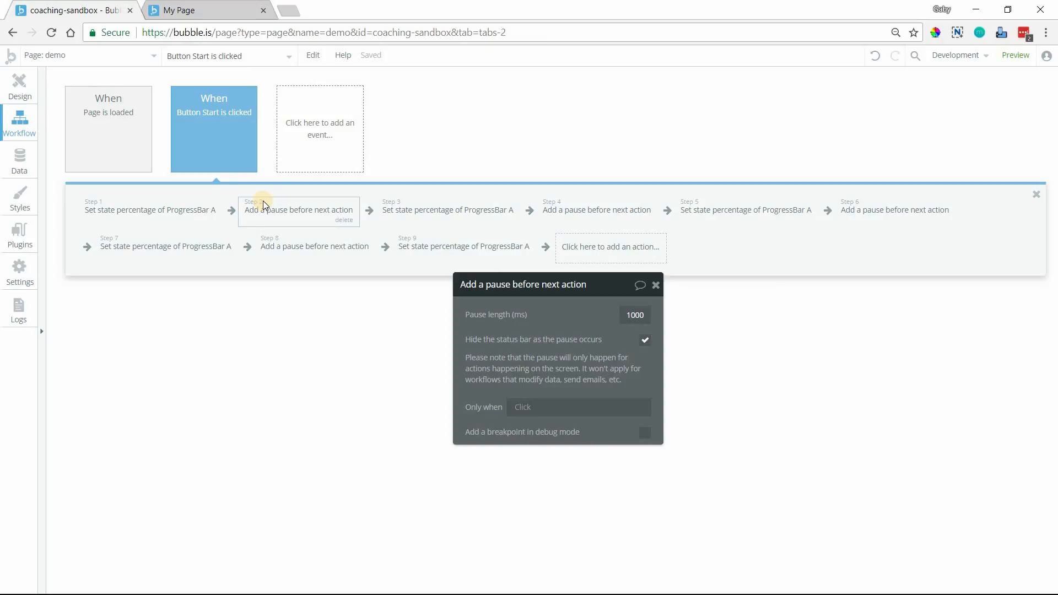
pyautogui.click(231, 8)
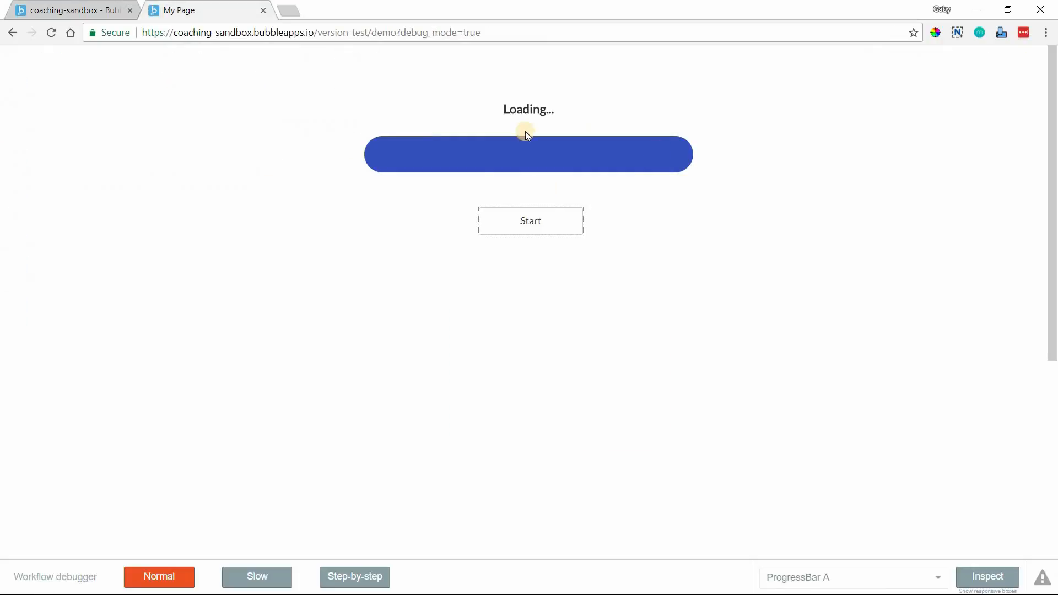